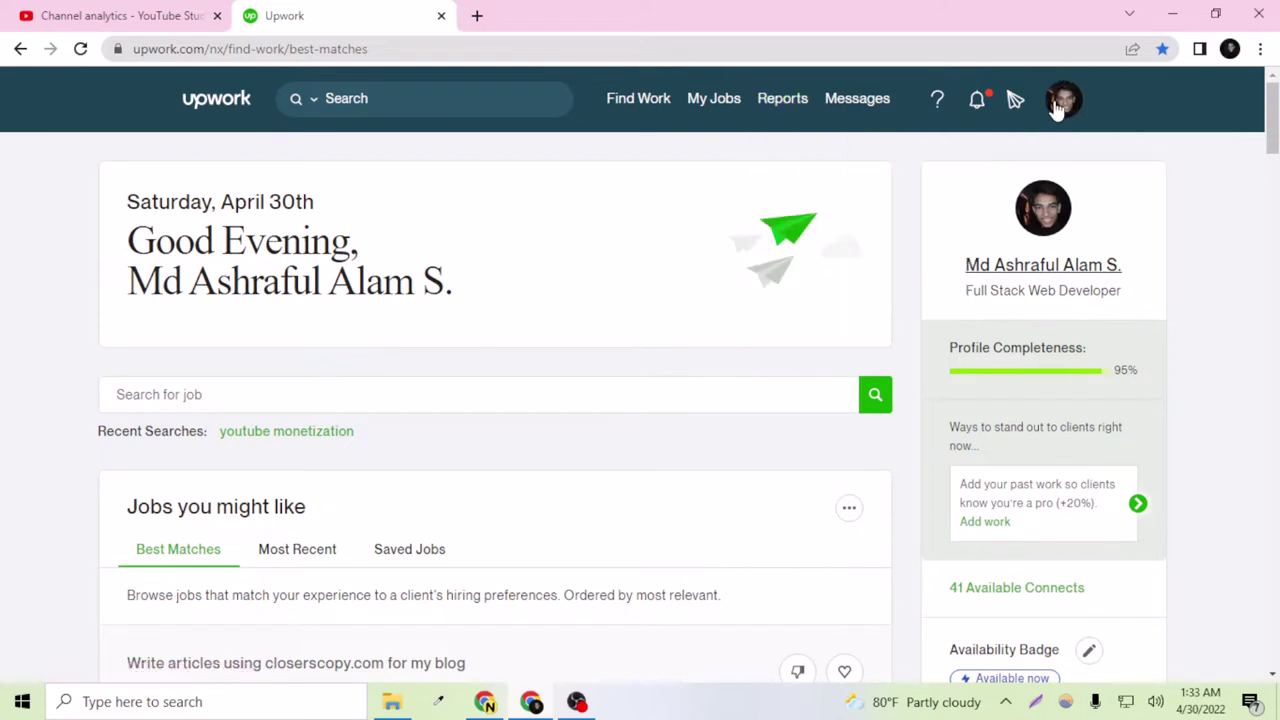
# Open Settings from the avatar menu, confirm the password, and review the Contact info page
pyautogui.click(1057, 106)
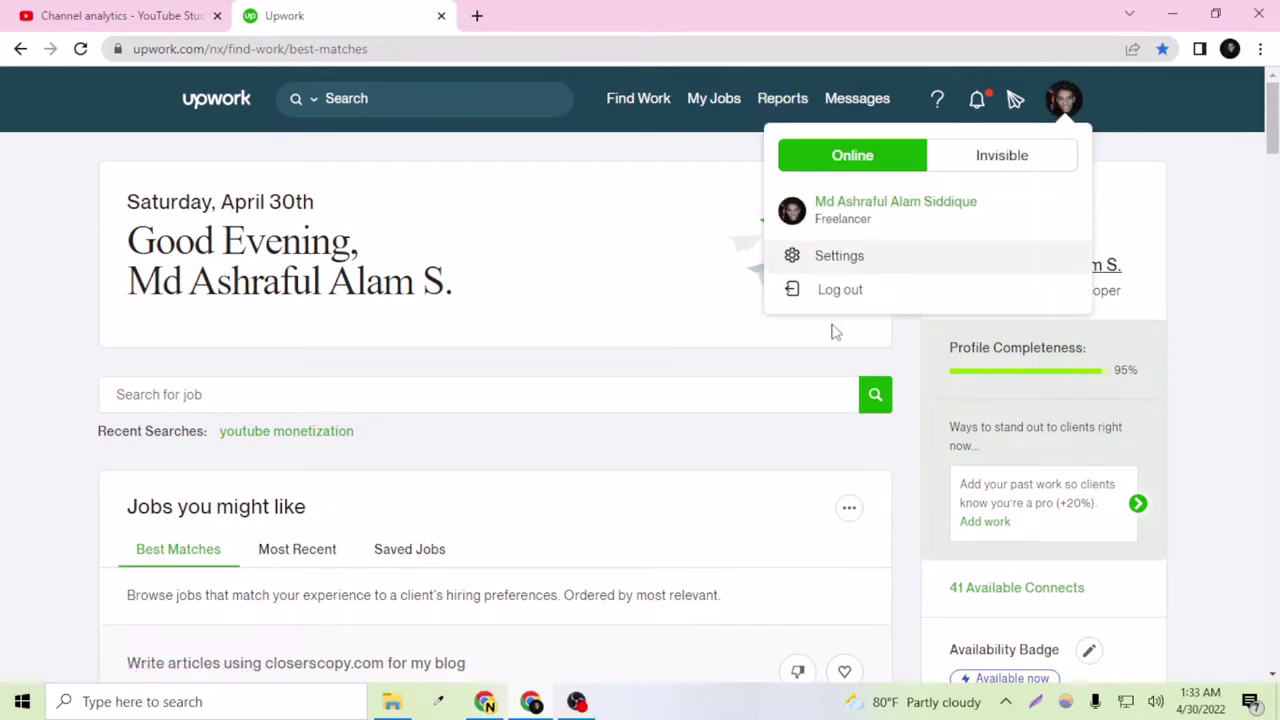
pyautogui.click(822, 262)
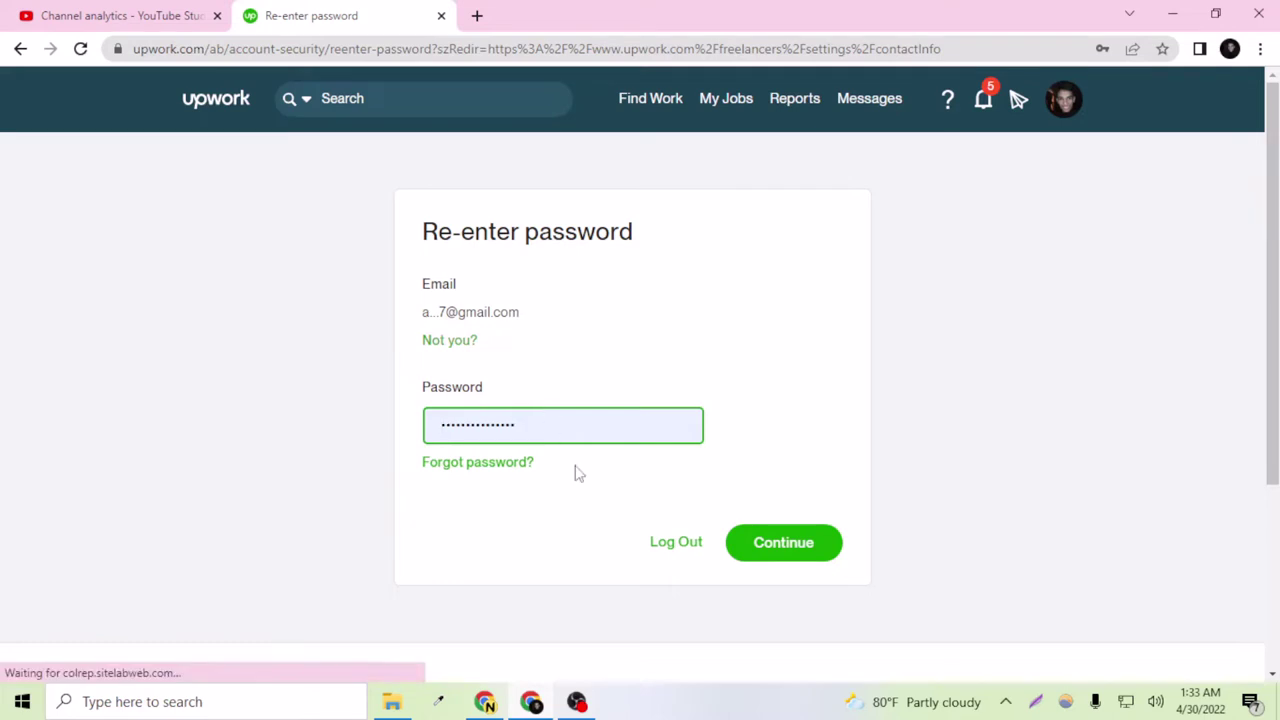
pyautogui.click(782, 545)
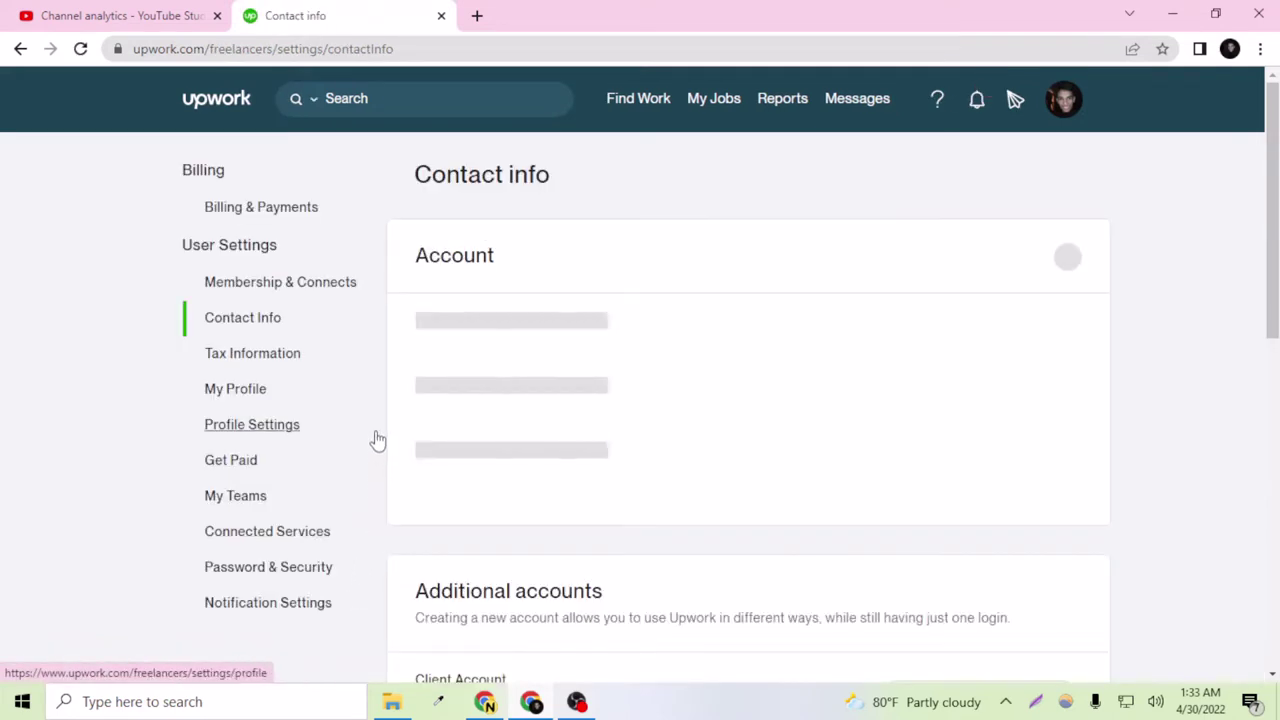
pyautogui.scroll(-2, 675, 498)
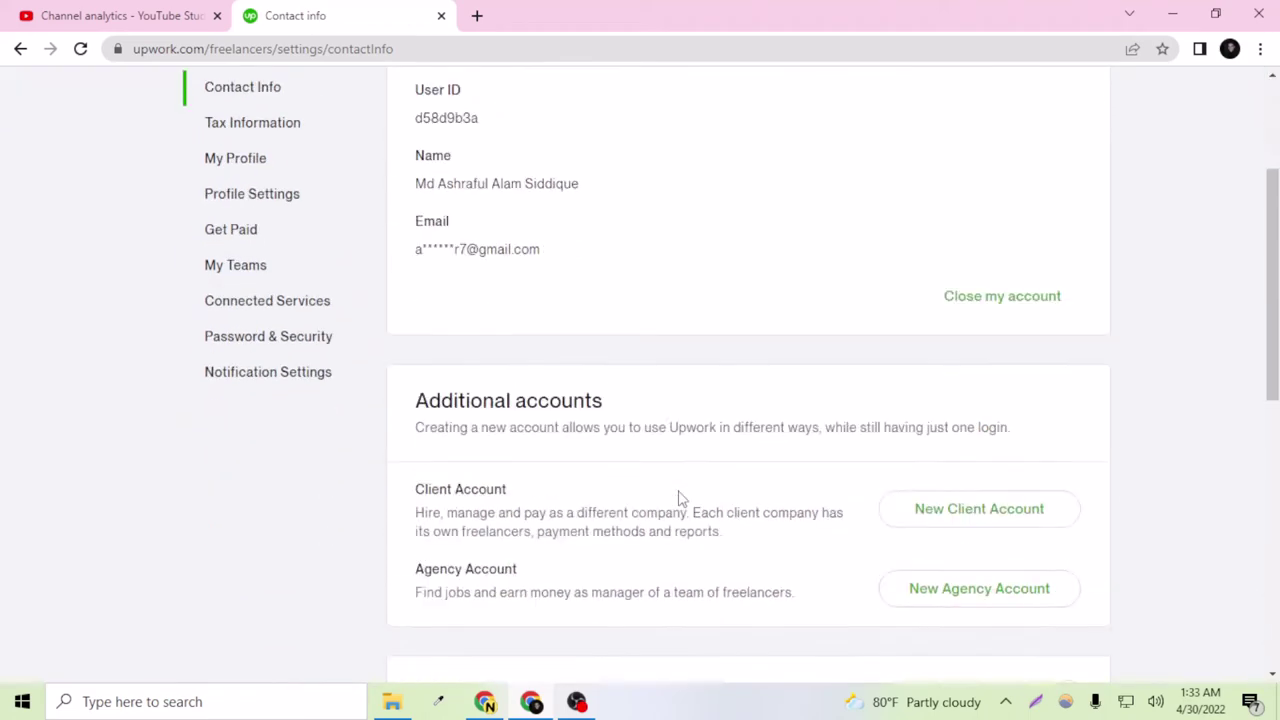
pyautogui.scroll(-2, 678, 490)
pyautogui.scroll(-2, 685, 478)
pyautogui.scroll(-3, 688, 476)
pyautogui.scroll(5, 689, 477)
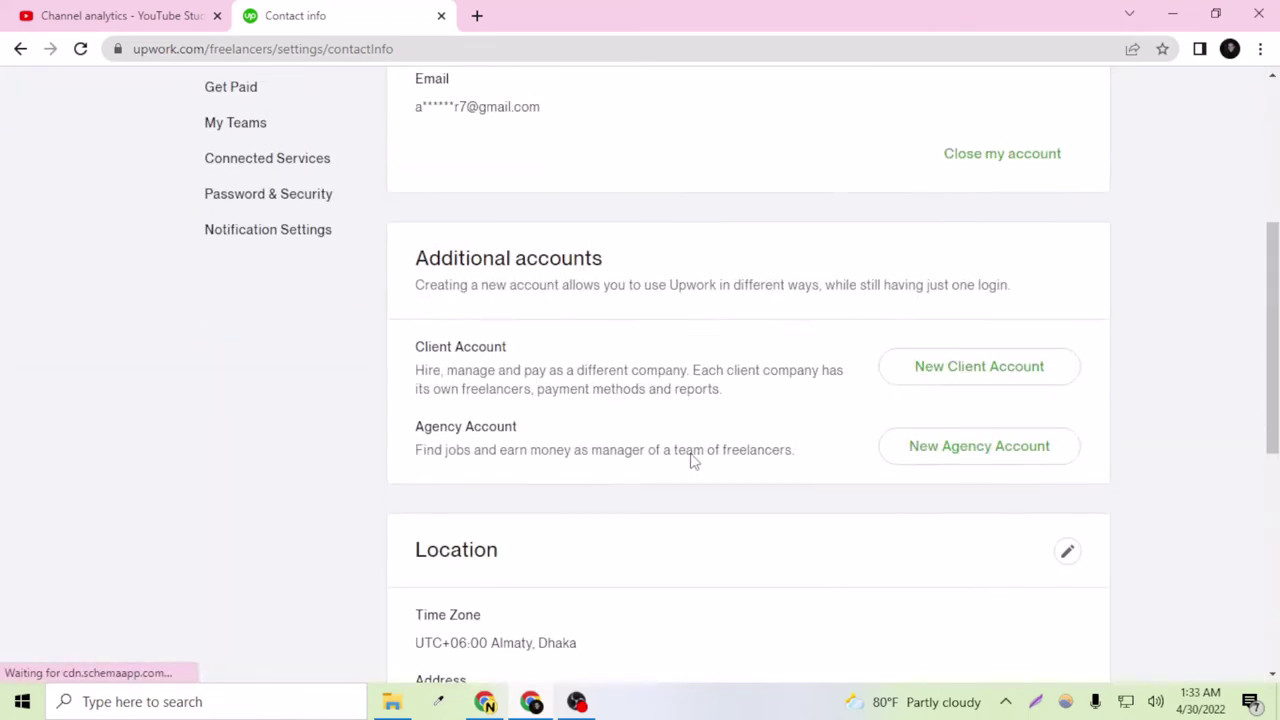
pyautogui.scroll(1, 689, 460)
pyautogui.scroll(3, 691, 454)
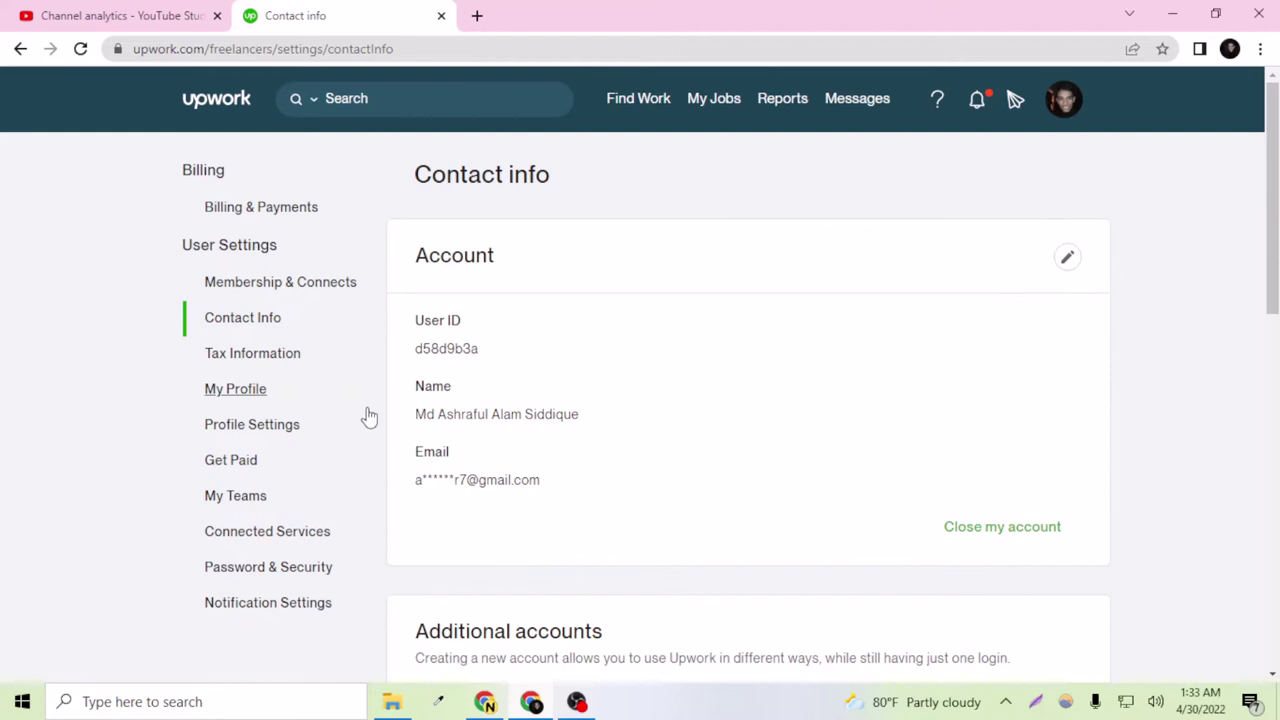
# Open the Get Paid section from the left settings sidebar
pyautogui.click(238, 472)
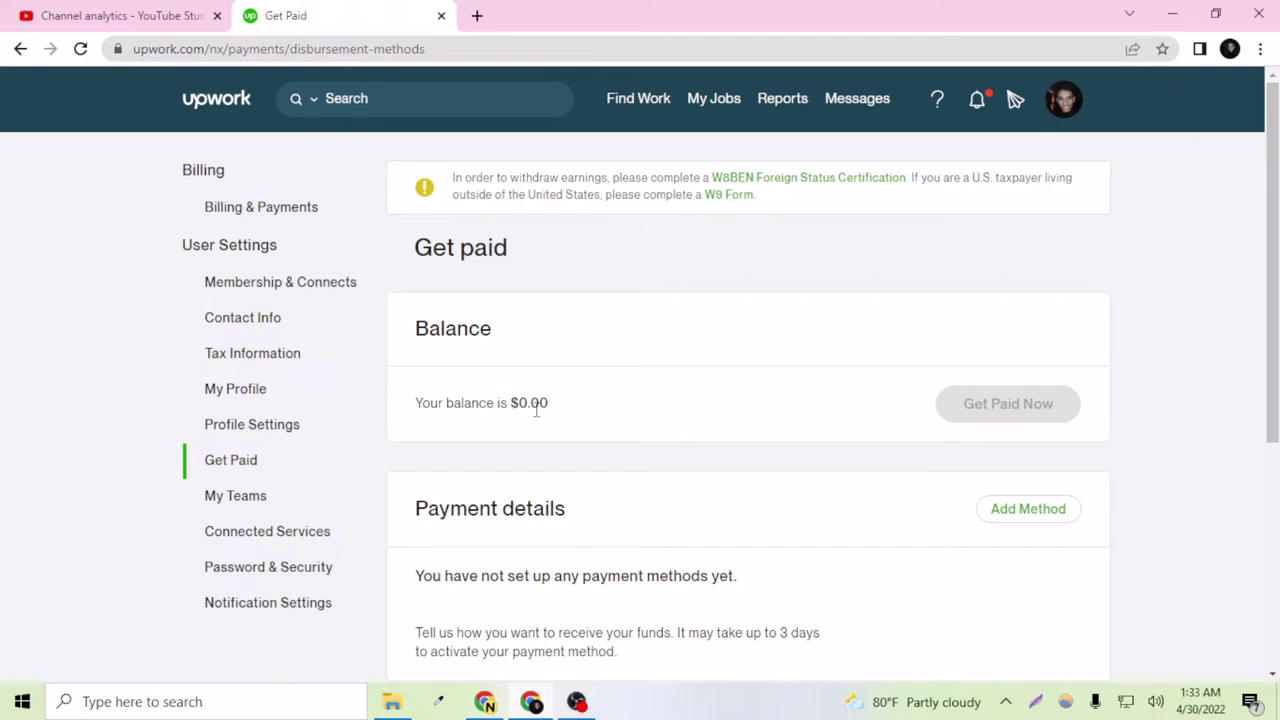
# In a new tab, Google how many dollars are needed to withdraw from Upwork
pyautogui.click(477, 15)
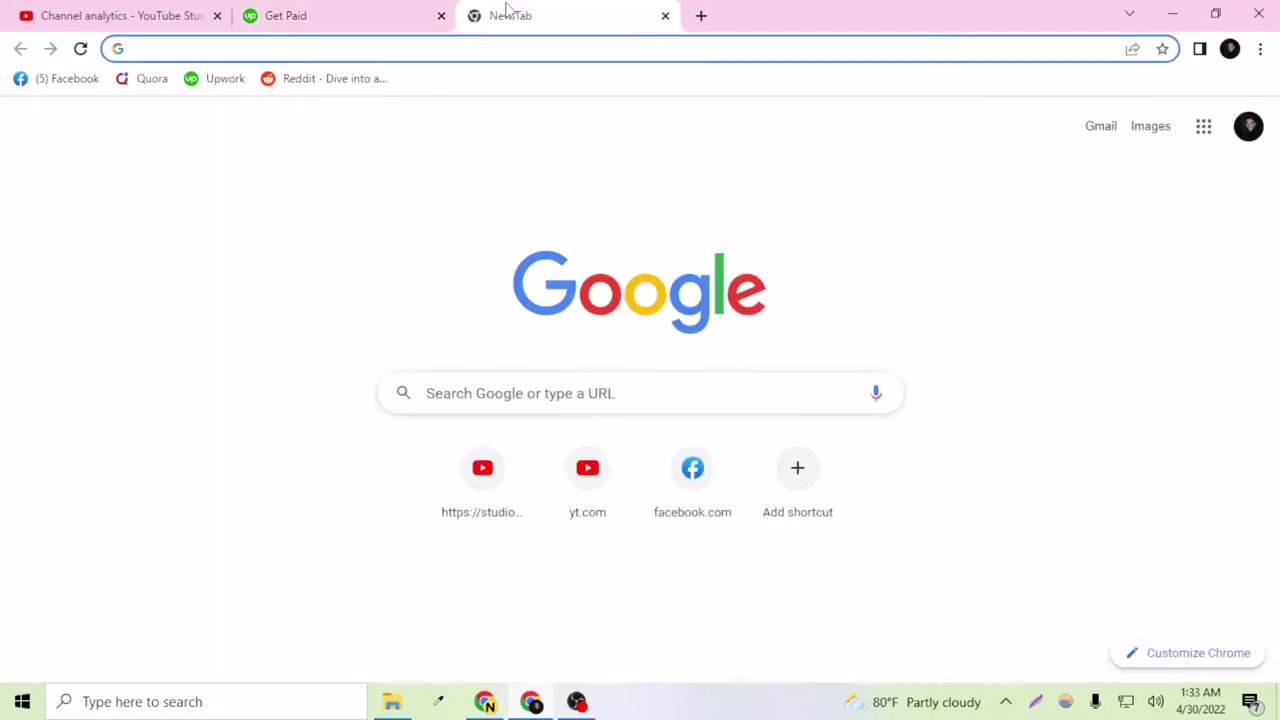
pyautogui.write('how much df')
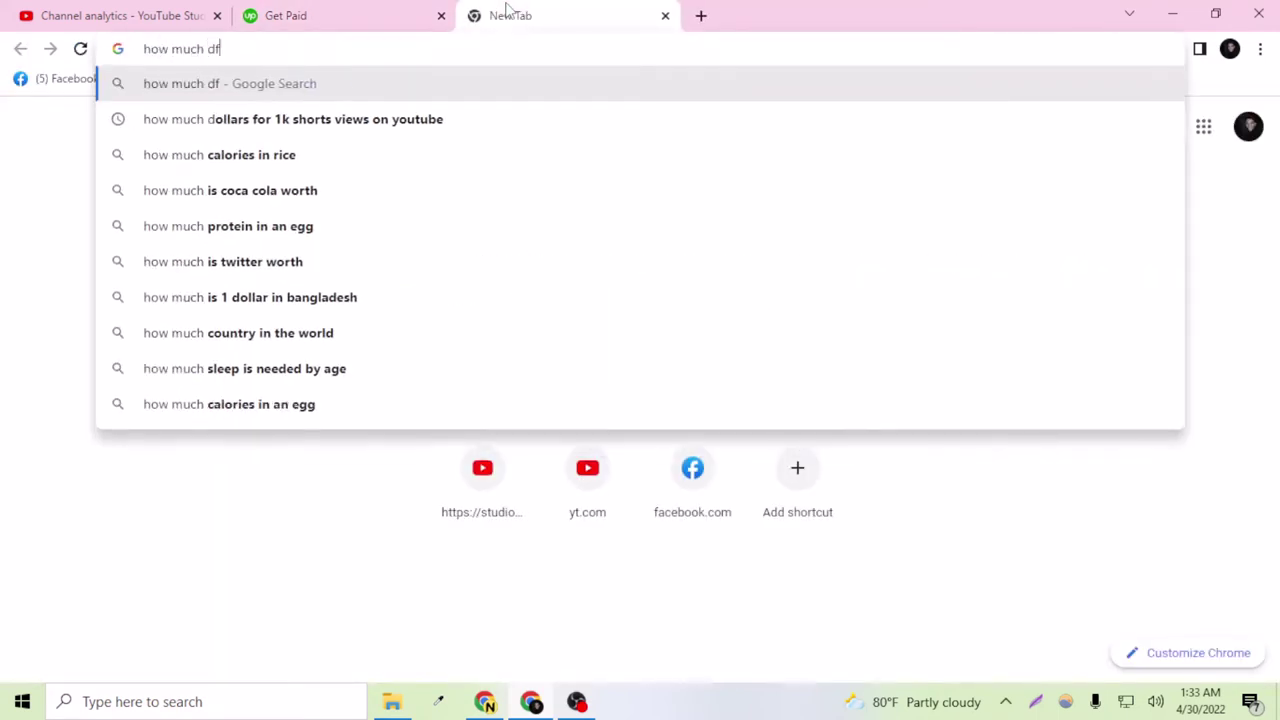
pyautogui.write('s')
pyautogui.press('BackSpace')
pyautogui.press('BackSpace')
pyautogui.write('olla')
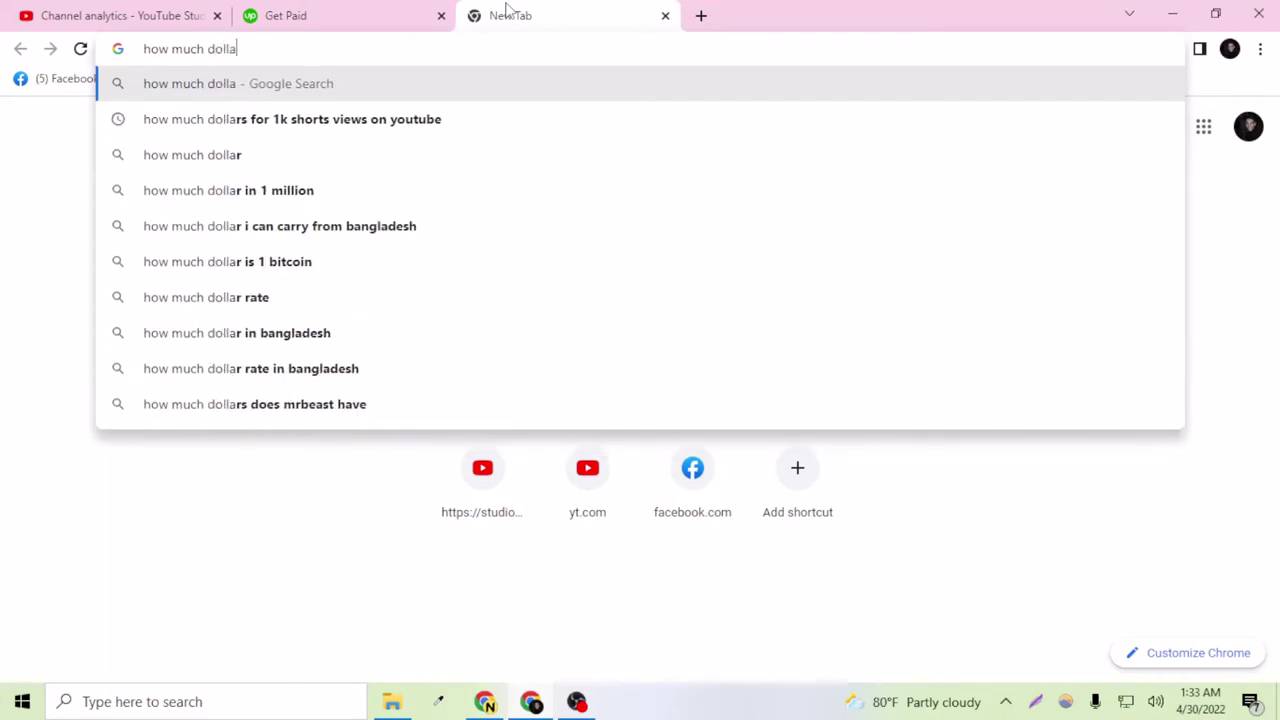
pyautogui.write('rsi')
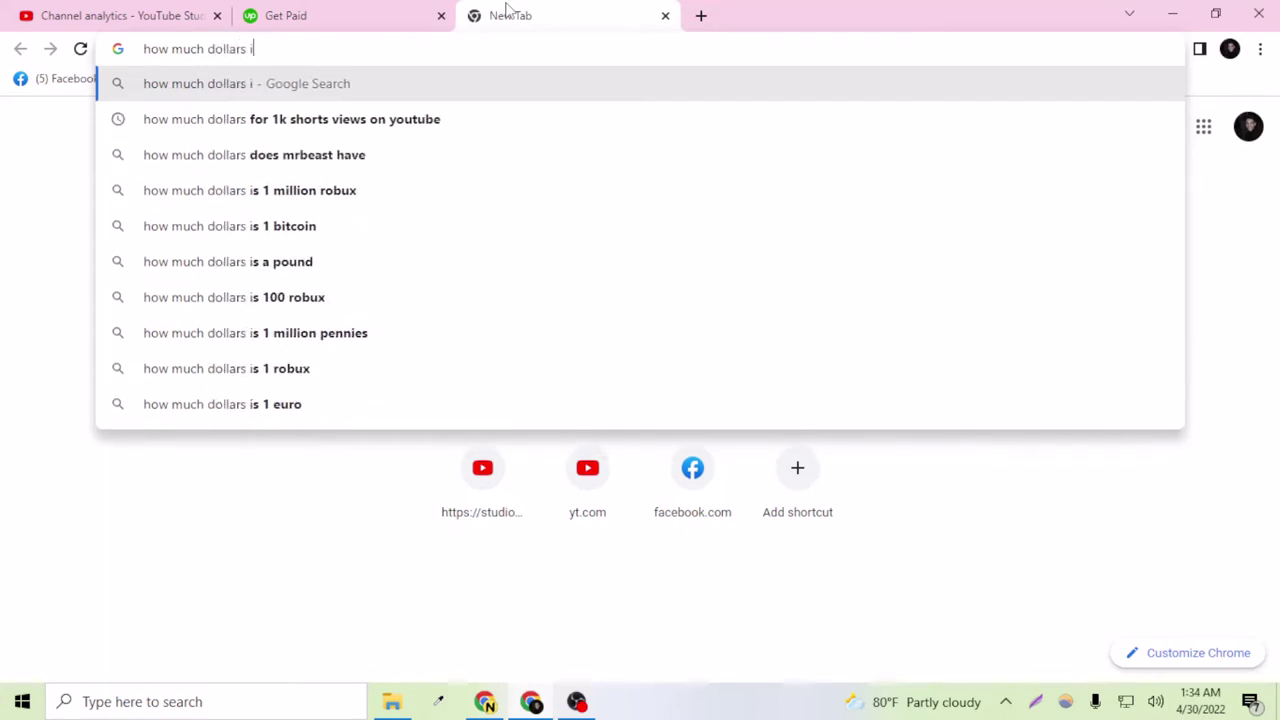
pyautogui.write(' need to ')
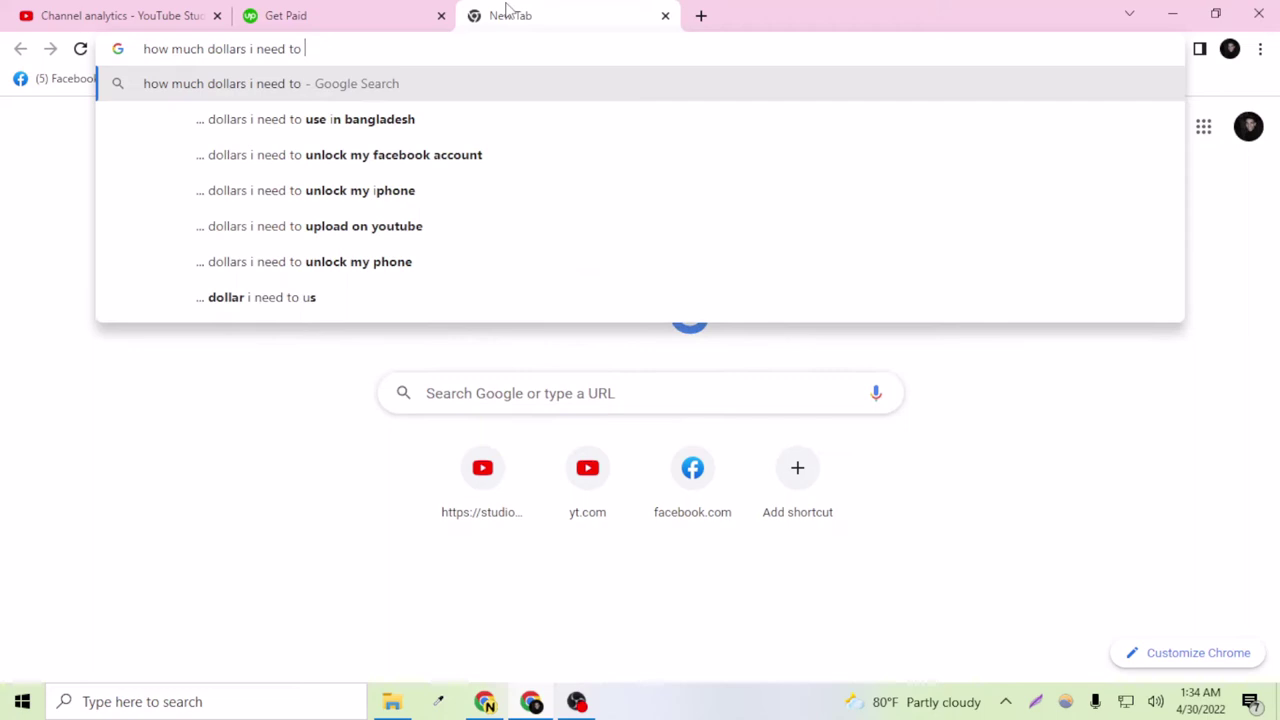
pyautogui.write('d')
pyautogui.press('BackSpace')
pyautogui.write('wid')
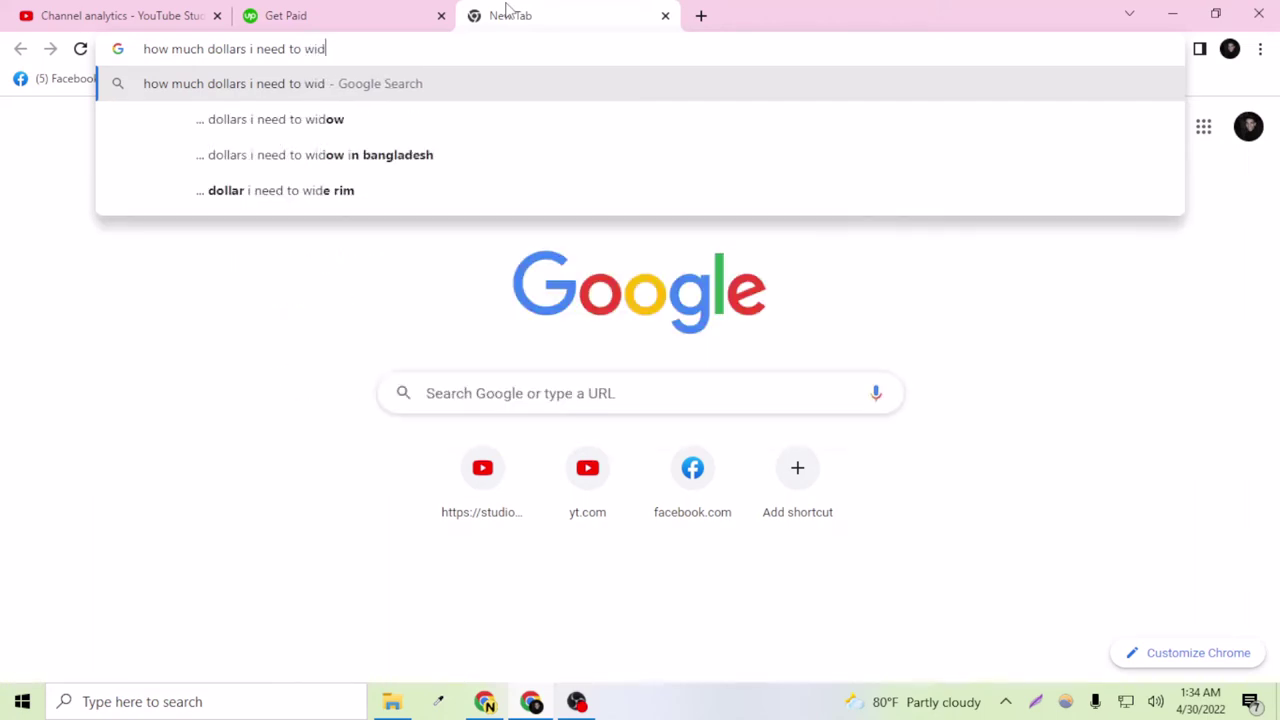
pyautogui.write('th')
pyautogui.press('BackSpace')
pyautogui.press('BackSpace')
pyautogui.press('BackSpace')
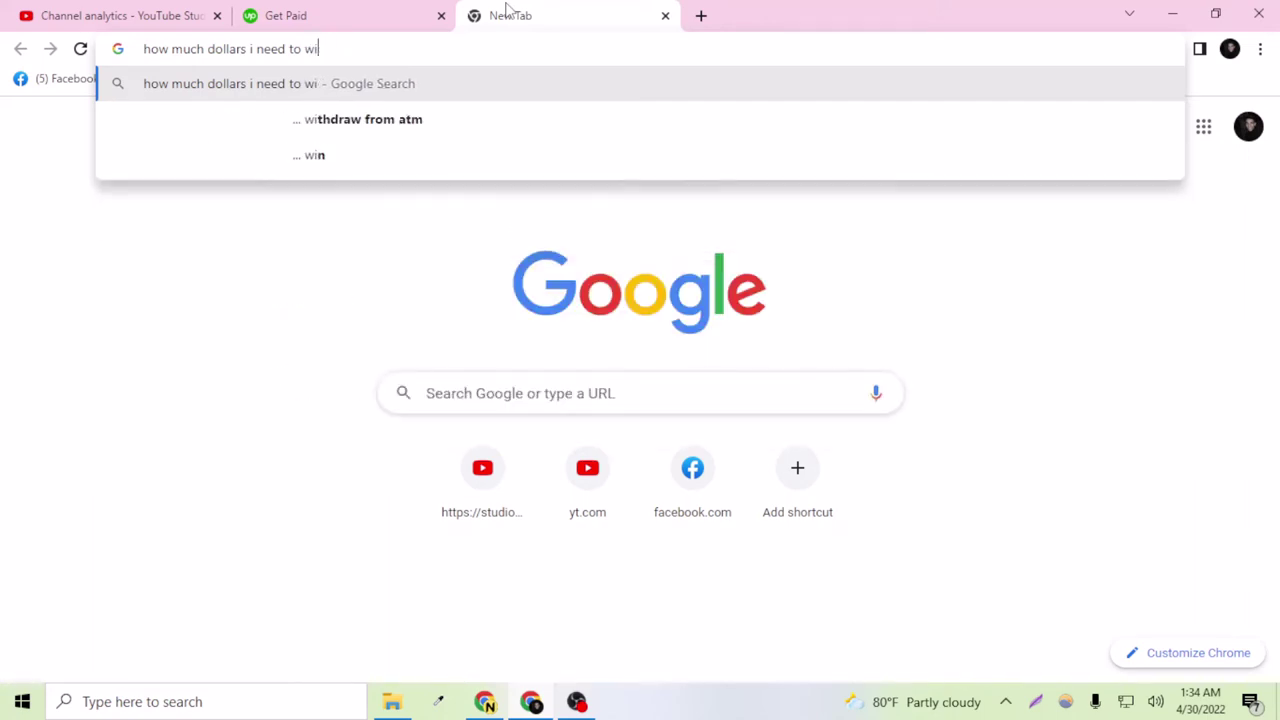
pyautogui.write('thd')
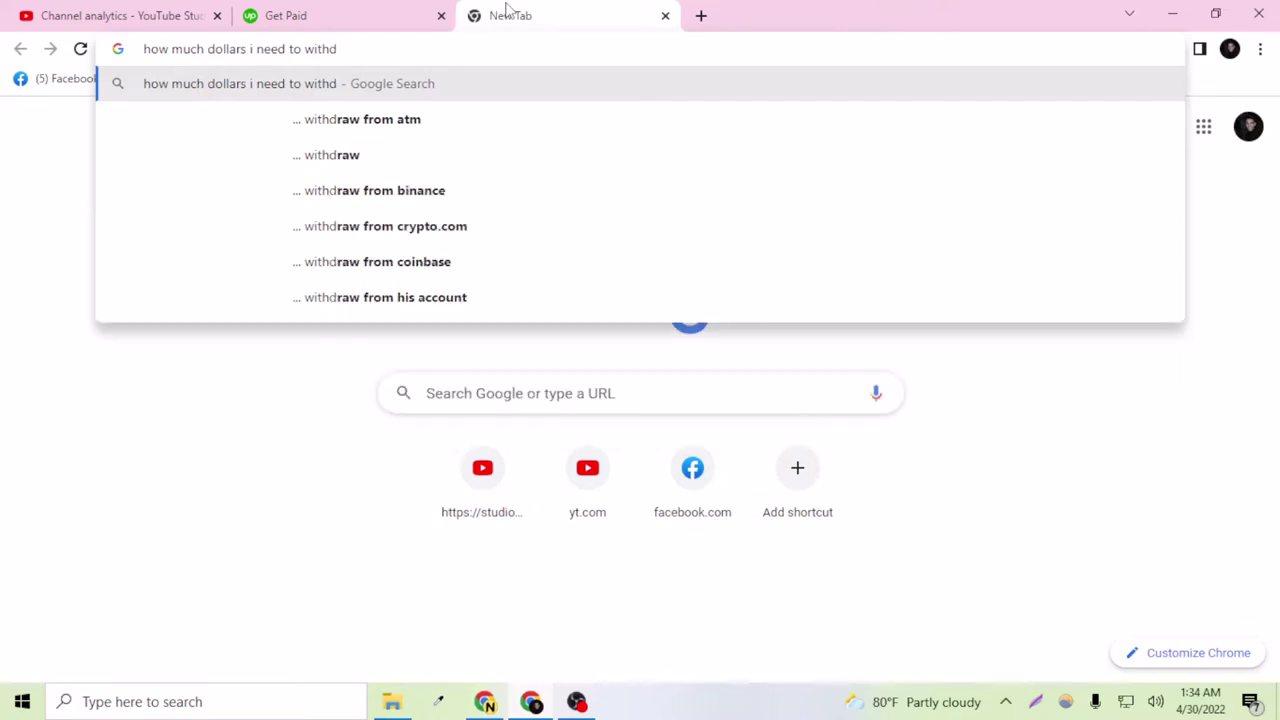
pyautogui.press('Down')
pyautogui.press('BackSpace')
pyautogui.press('BackSpace')
pyautogui.press('BackSpace')
pyautogui.write('d')
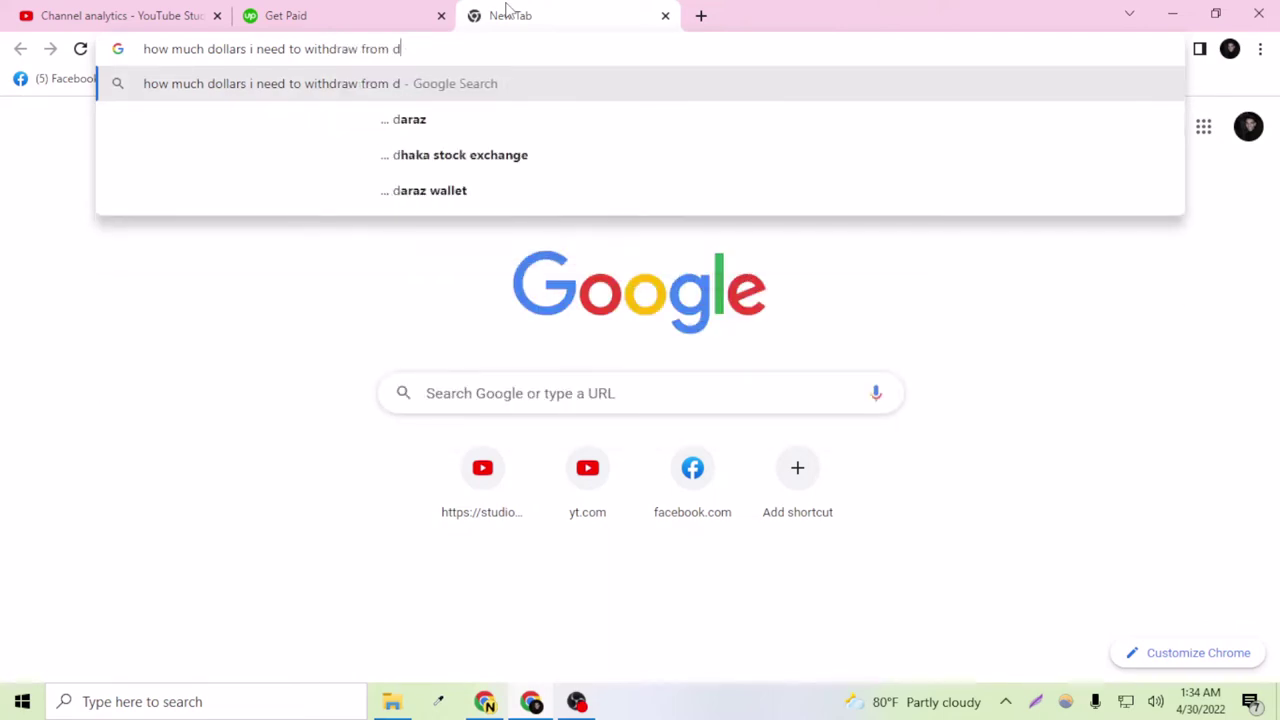
pyautogui.press('BackSpace')
pyautogui.write('up')
pyautogui.press('Down')
pyautogui.press('Down')
pyautogui.press('Down')
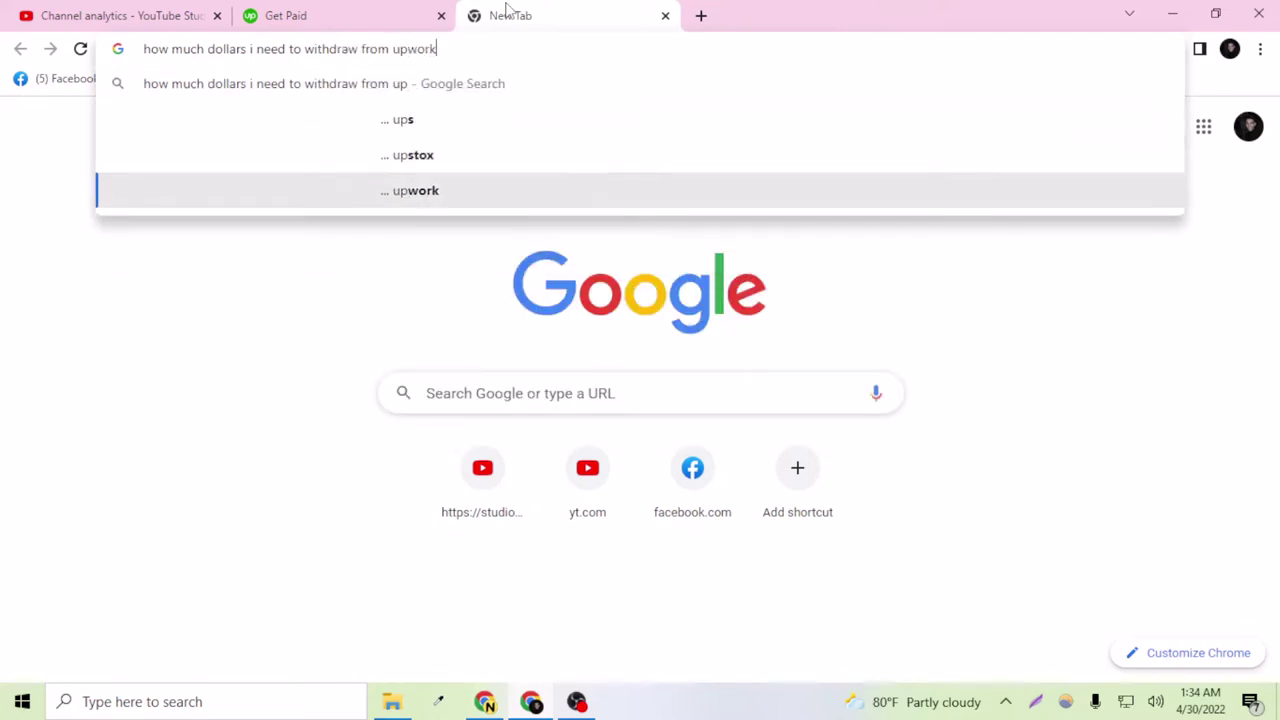
pyautogui.press('Return')
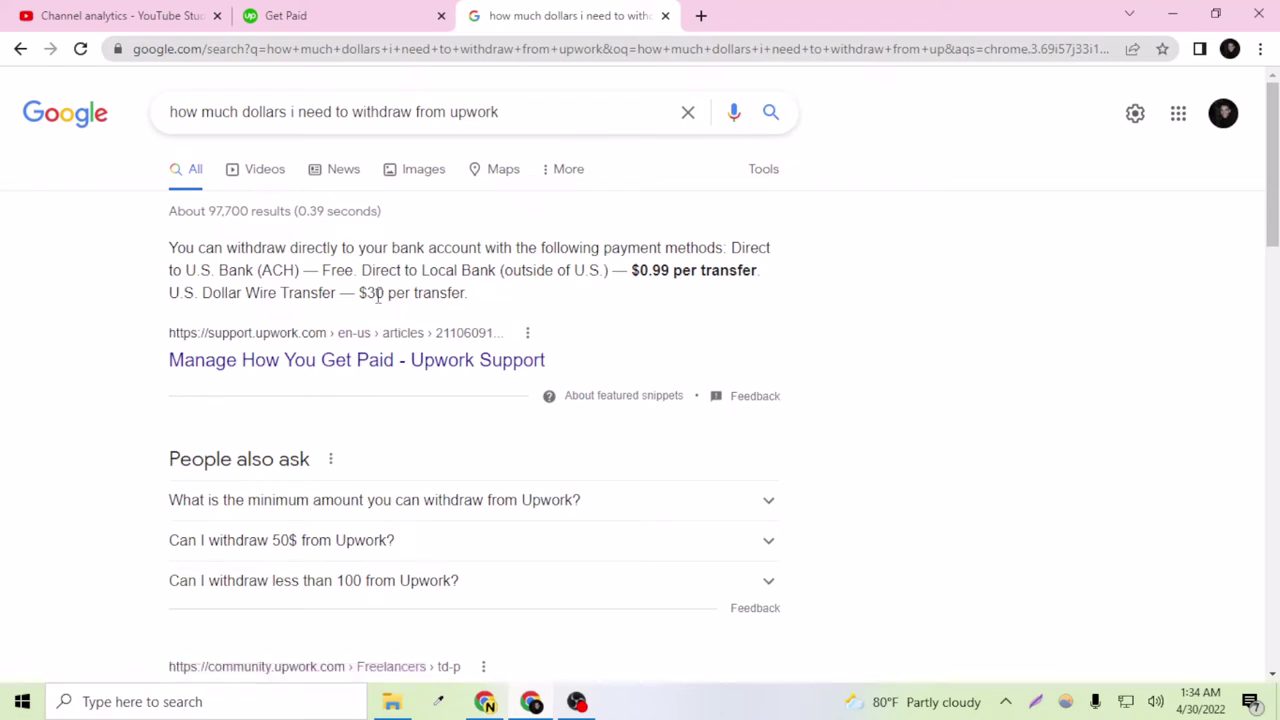
# Expand the People also ask answers on withdrawing $50 and the minimum withdrawal amount
pyautogui.scroll(-2, 379, 300)
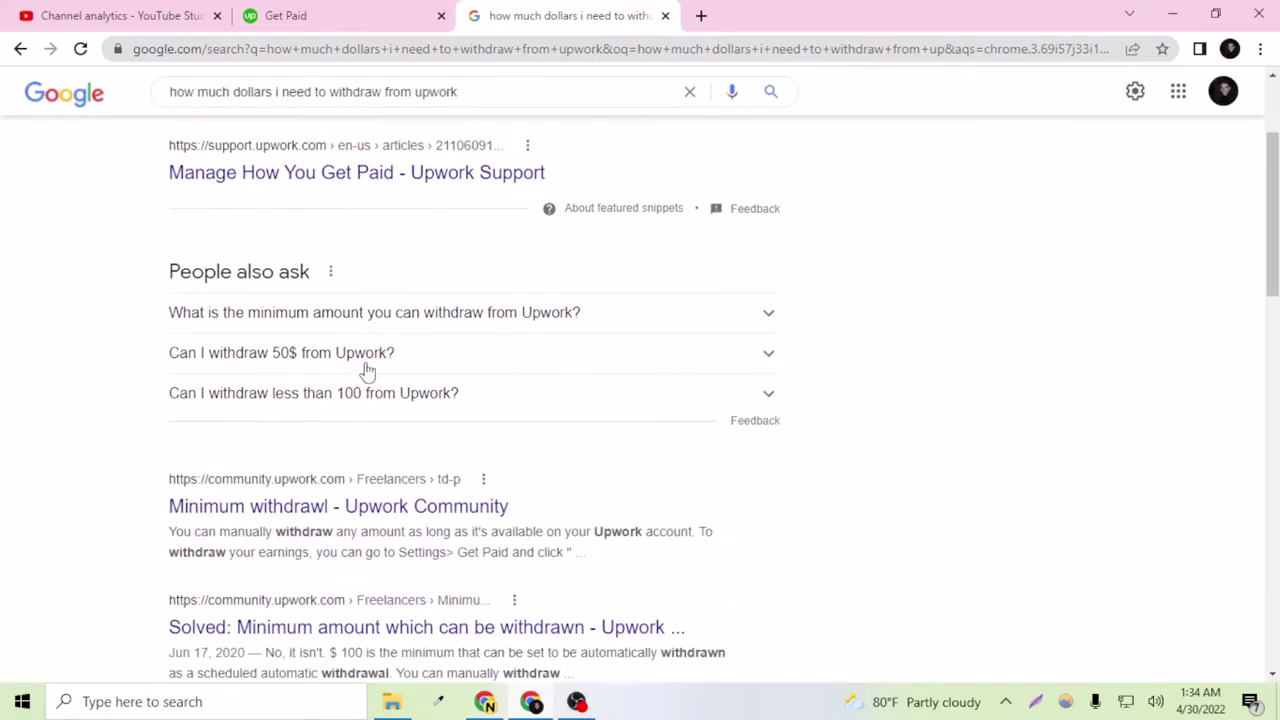
pyautogui.click(367, 360)
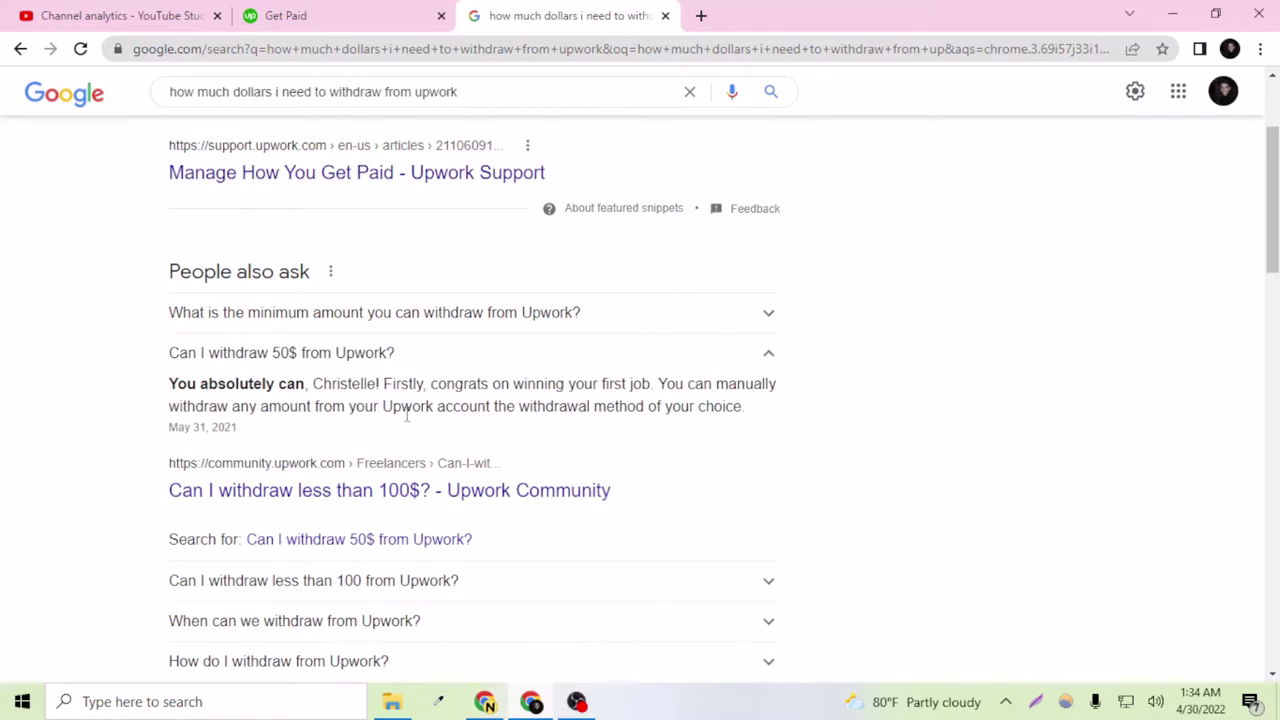
pyautogui.click(408, 314)
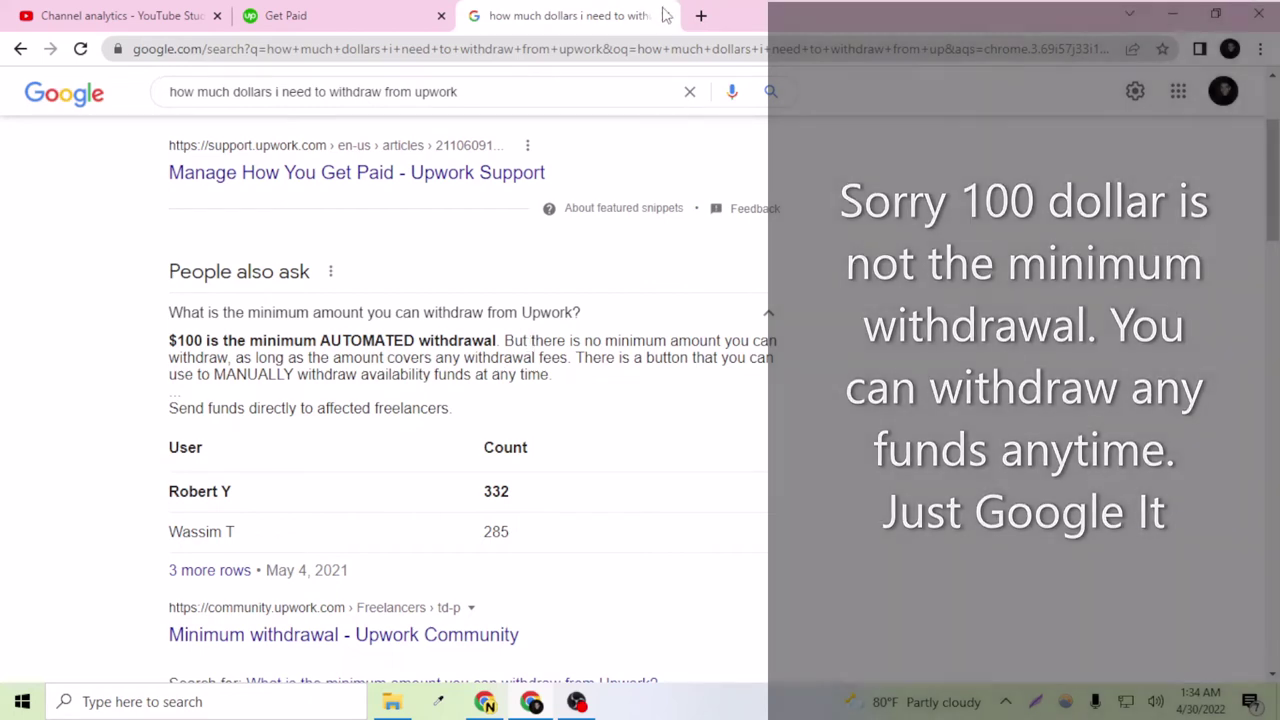
# Close the Google tab and look over the Get Paid page's $0.00 balance
pyautogui.click(665, 16)
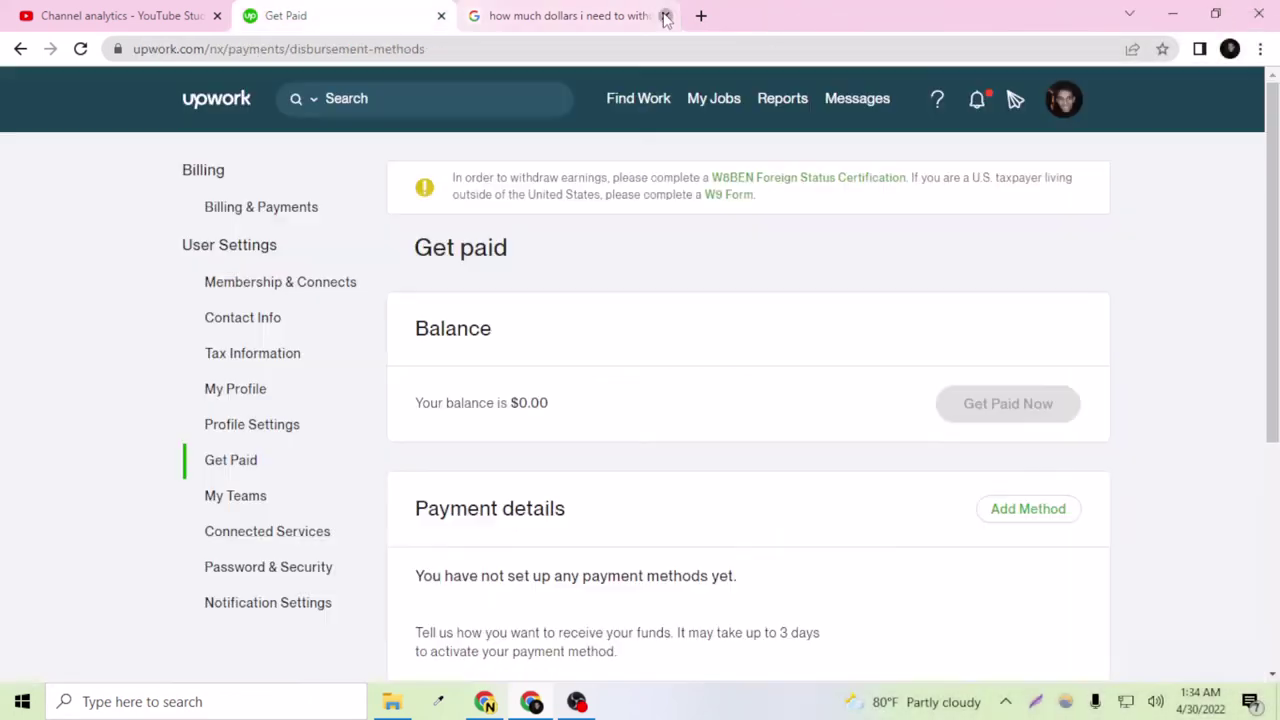
pyautogui.scroll(-2, 645, 530)
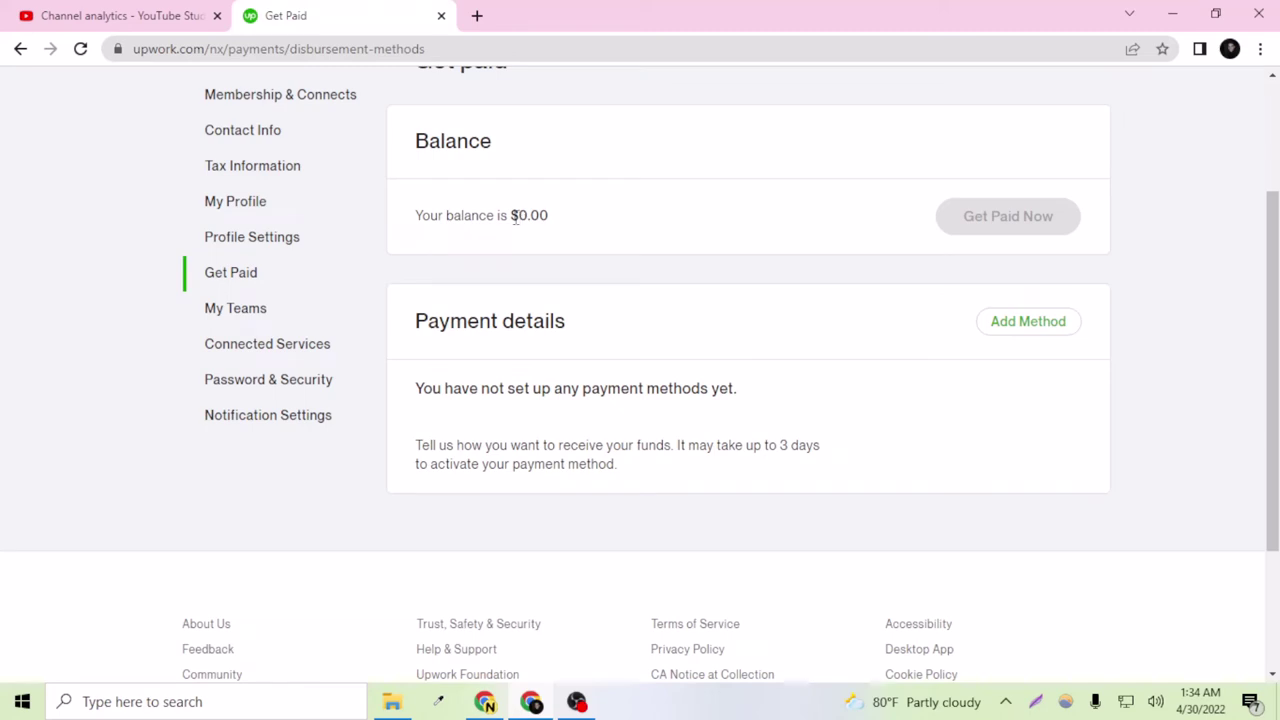
pyautogui.scroll(-1, 501, 380)
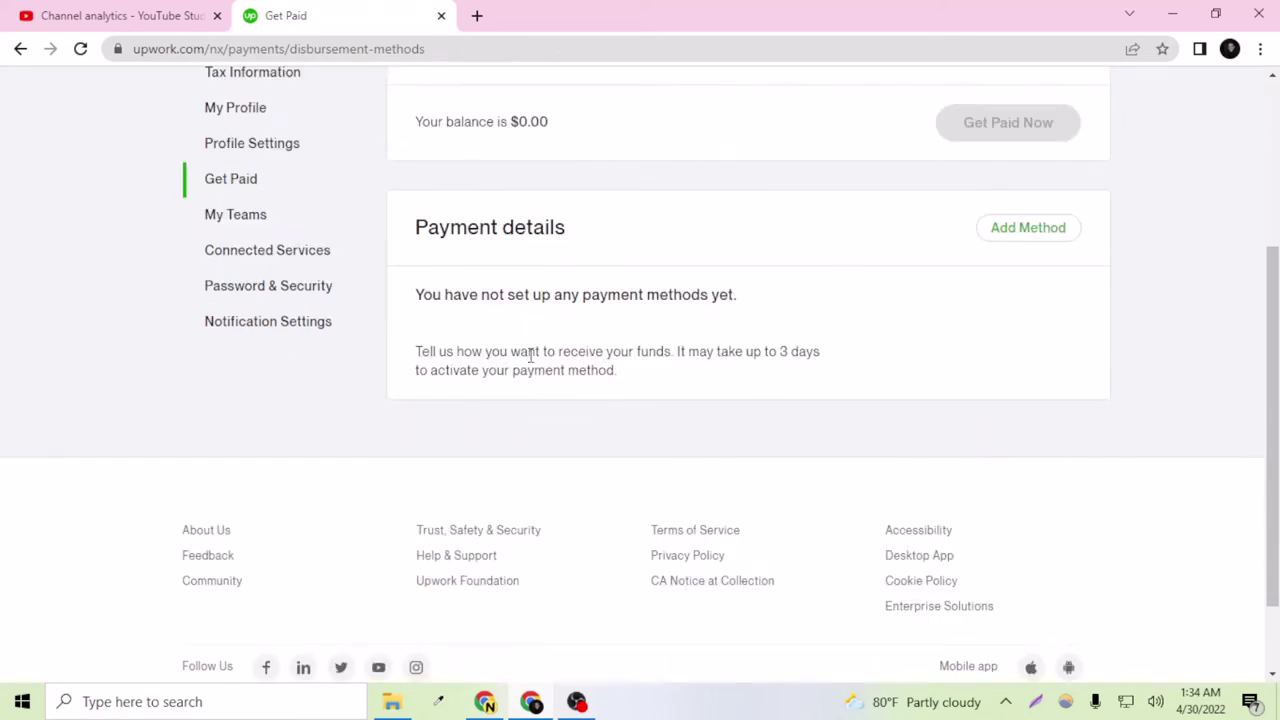
pyautogui.scroll(1, 680, 325)
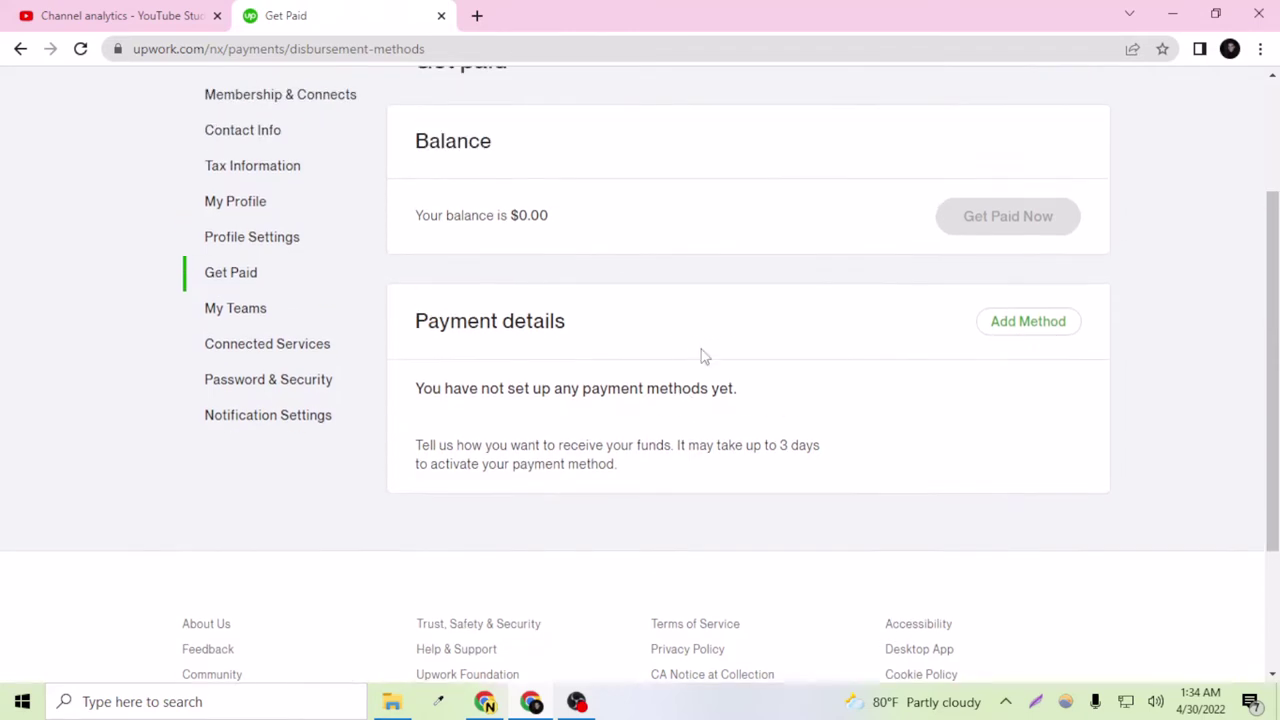
# Browse the Add a payment method options and choose Set Up for Payoneer
pyautogui.click(1015, 324)
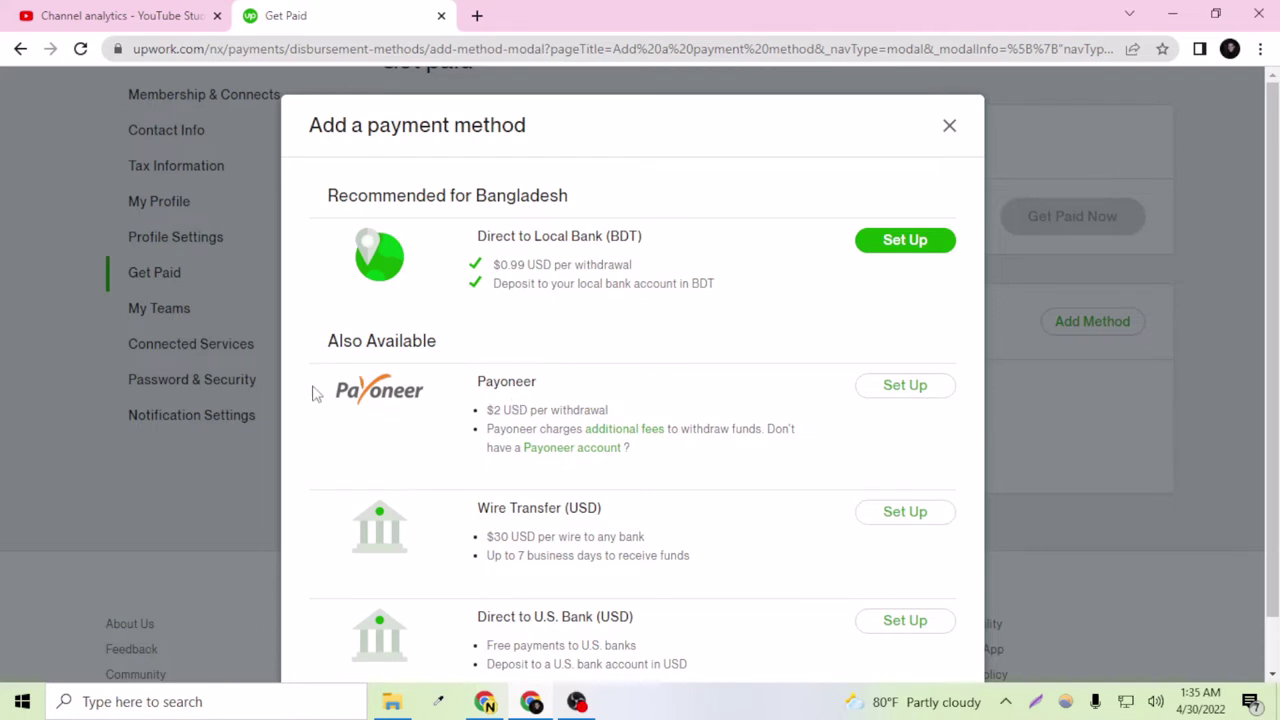
pyautogui.scroll(-1, 420, 391)
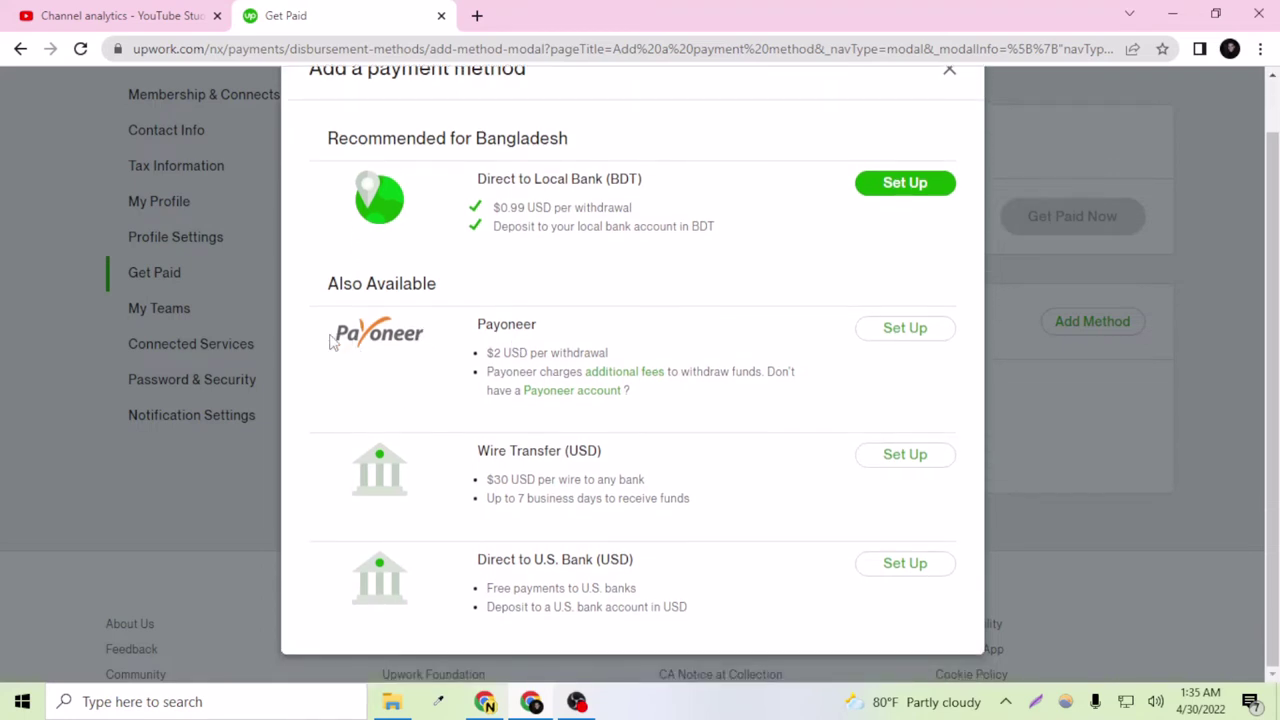
pyautogui.rightClick(363, 341)
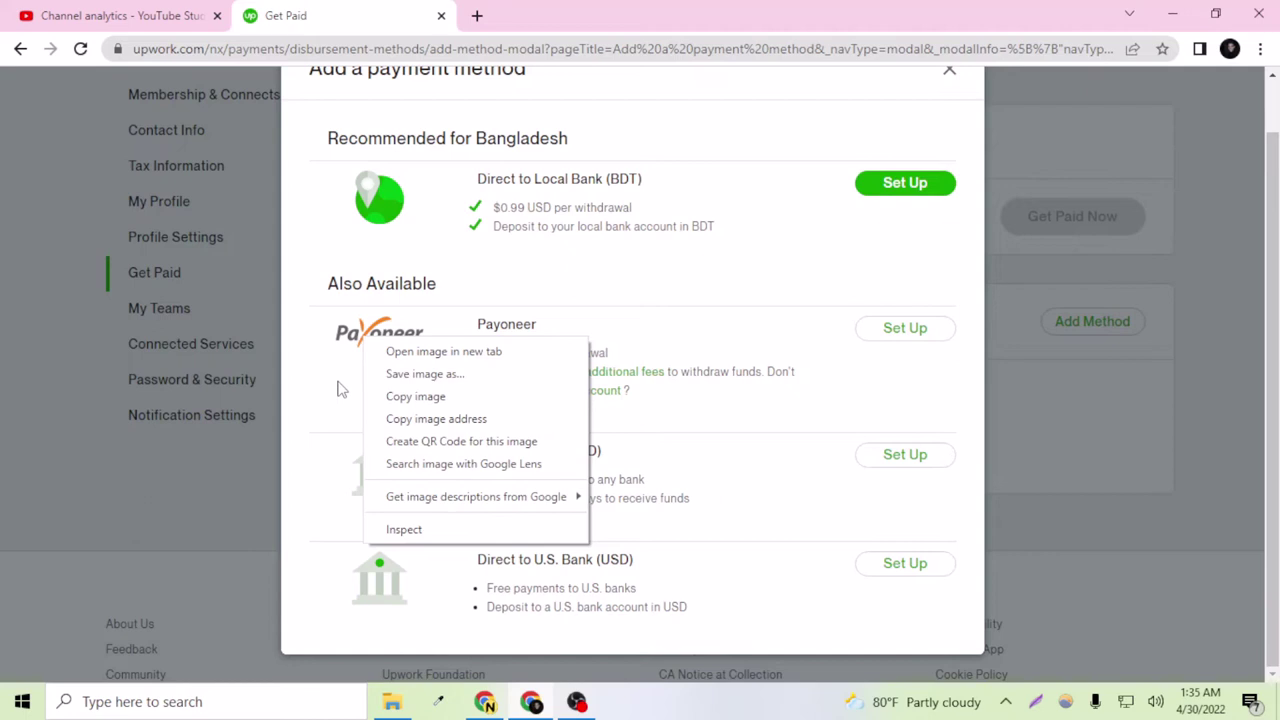
pyautogui.click(349, 389)
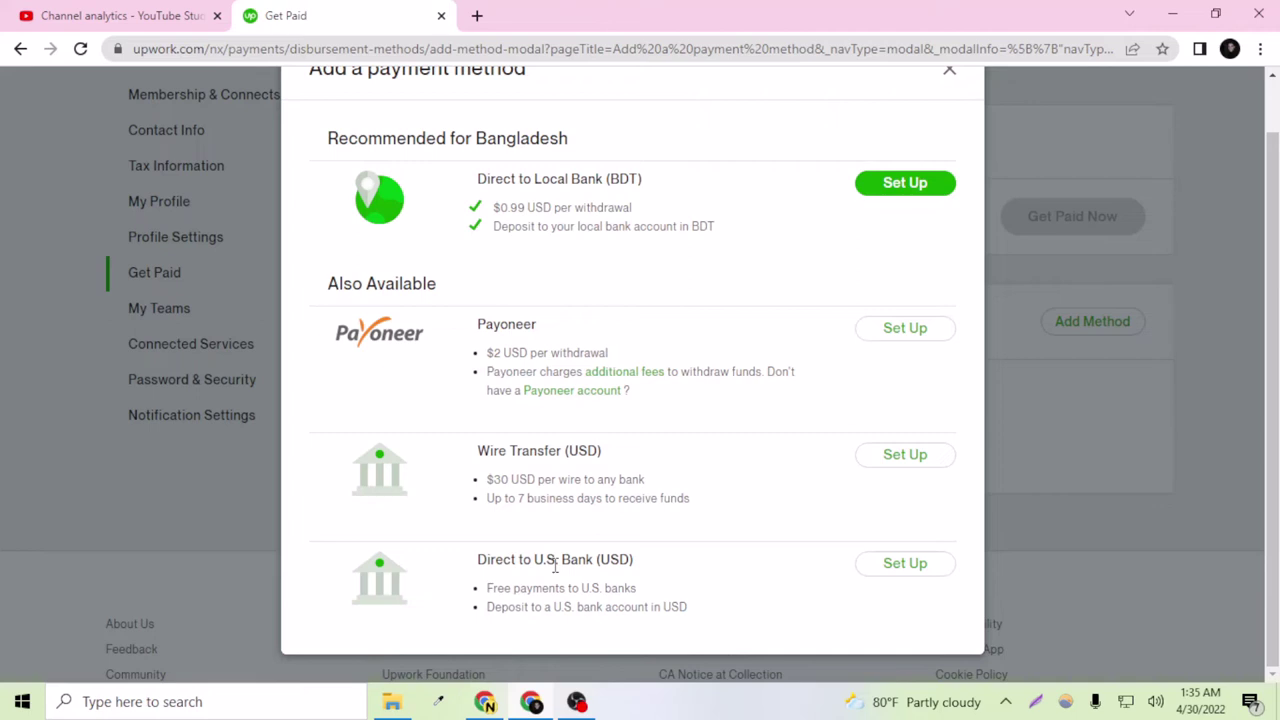
pyautogui.scroll(1, 843, 588)
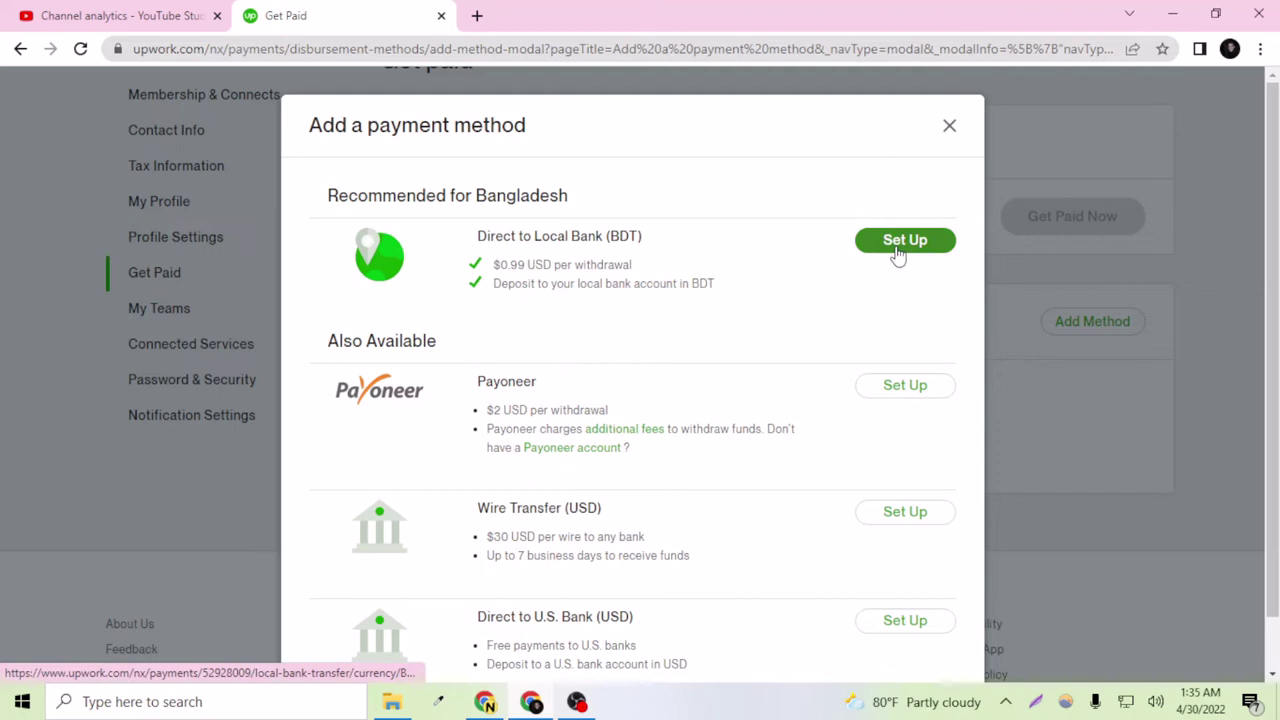
pyautogui.click(905, 387)
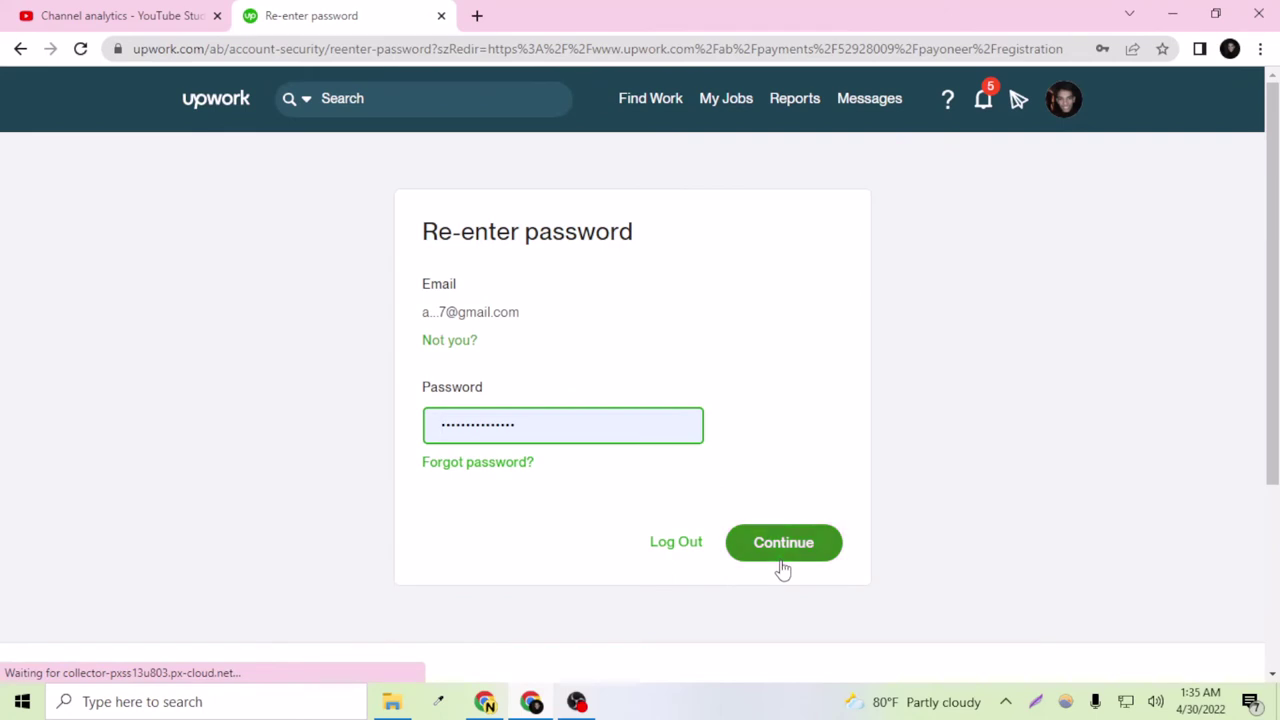
# Confirm the password, then choose to link an existing Payoneer account instead of signing up
pyautogui.click(780, 548)
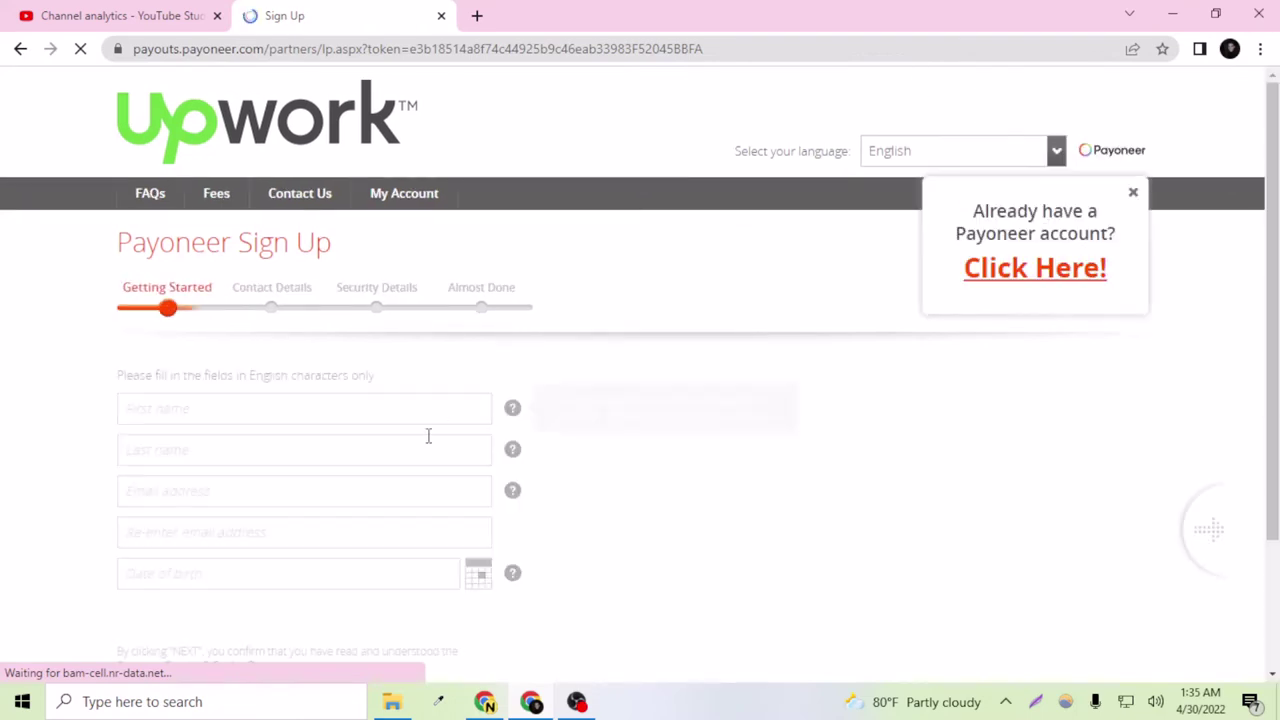
pyautogui.scroll(-2, 232, 380)
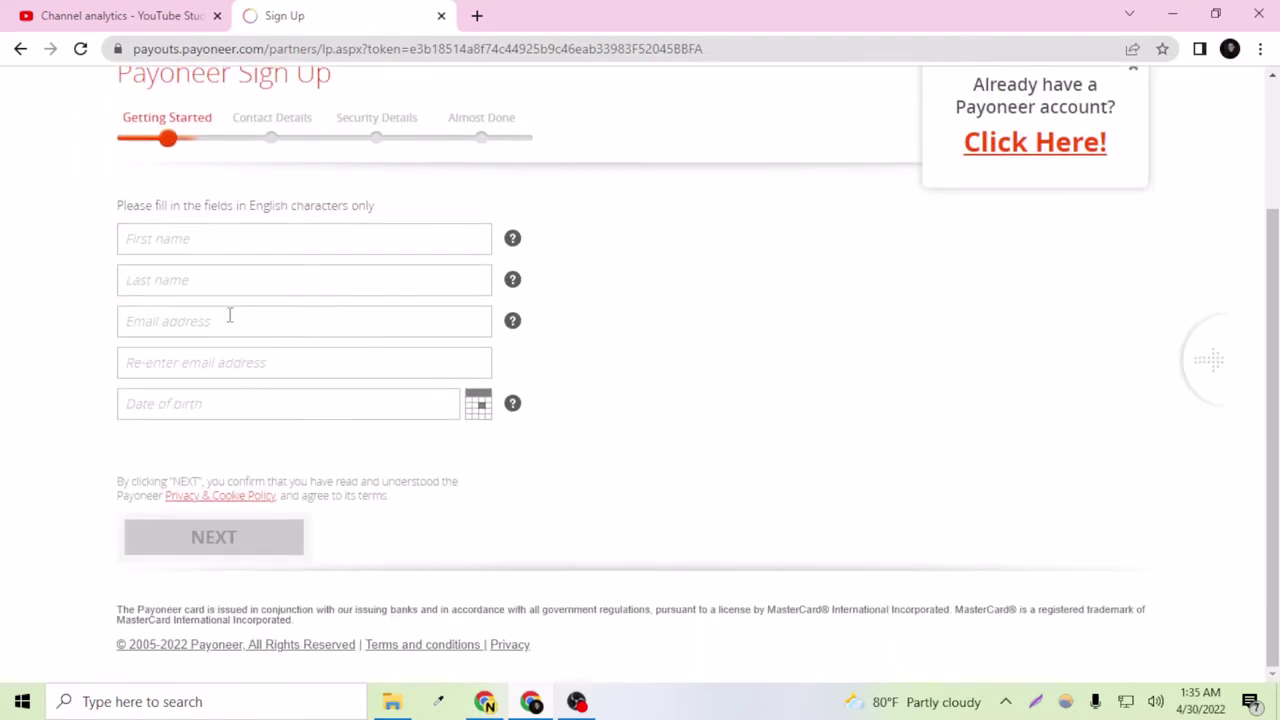
pyautogui.scroll(2, 257, 403)
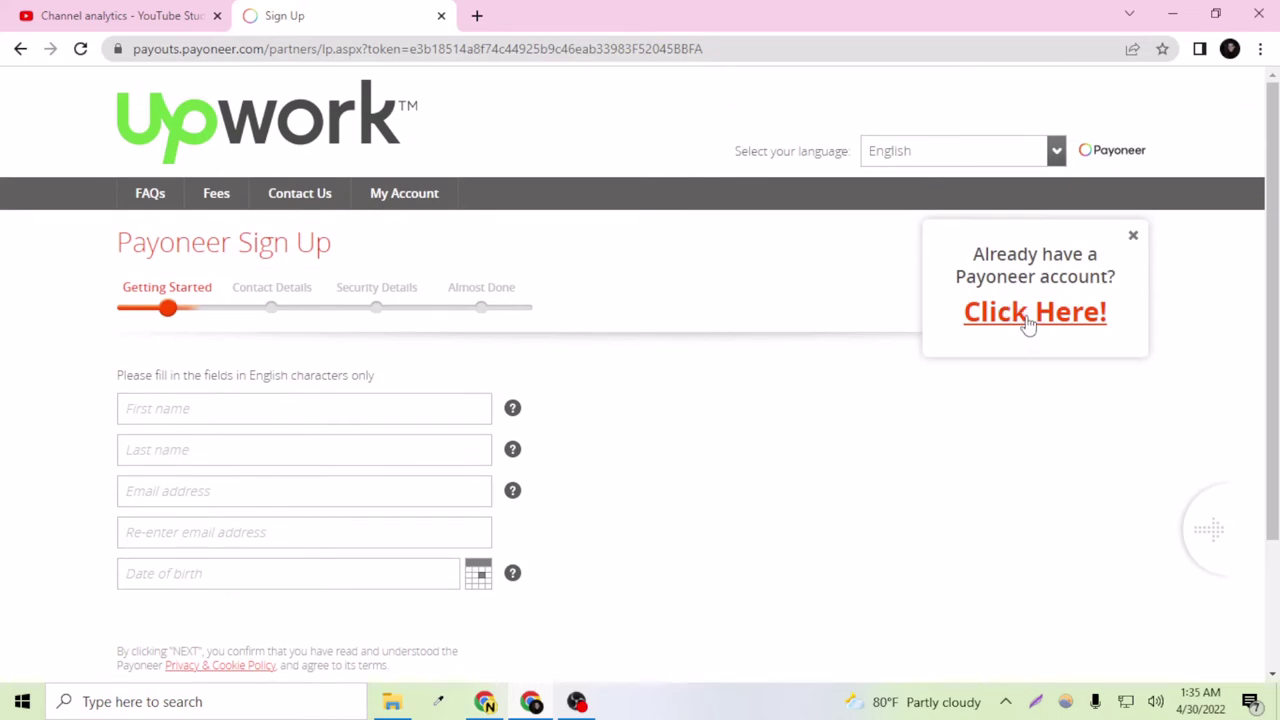
pyautogui.click(1028, 320)
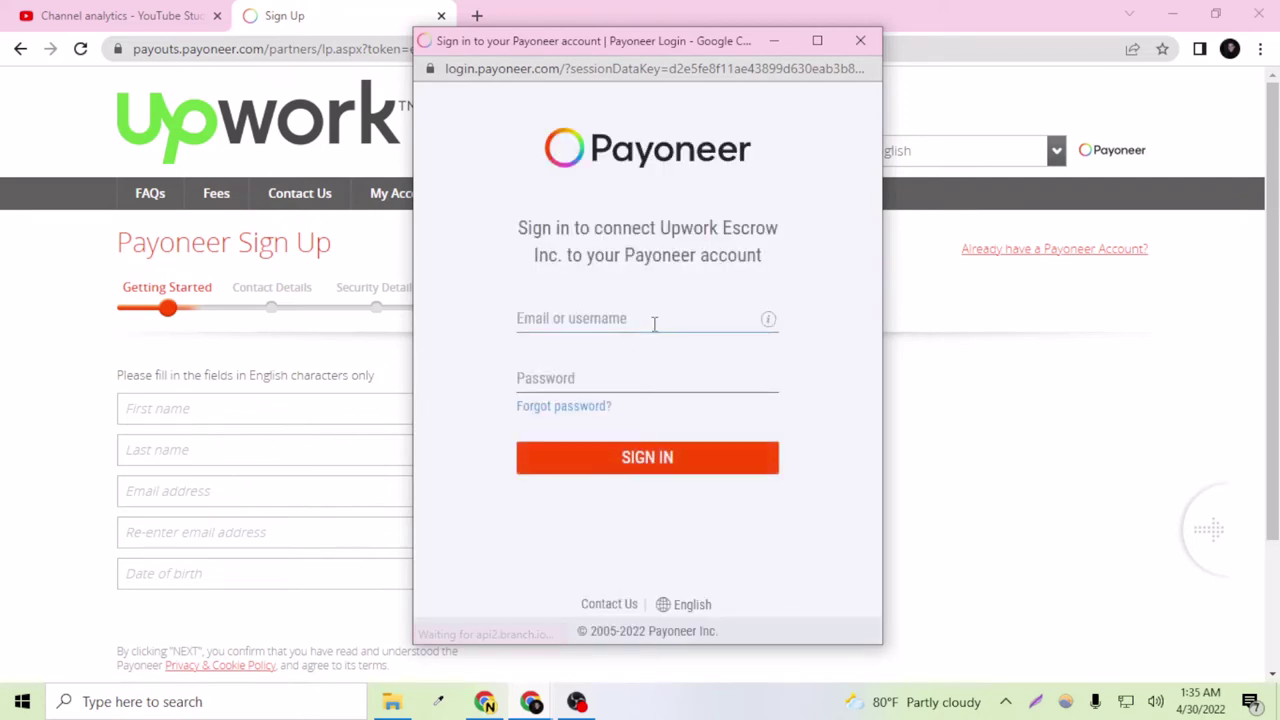
# Sign in to Payoneer with the corrected saved email and the account password
pyautogui.click(654, 320)
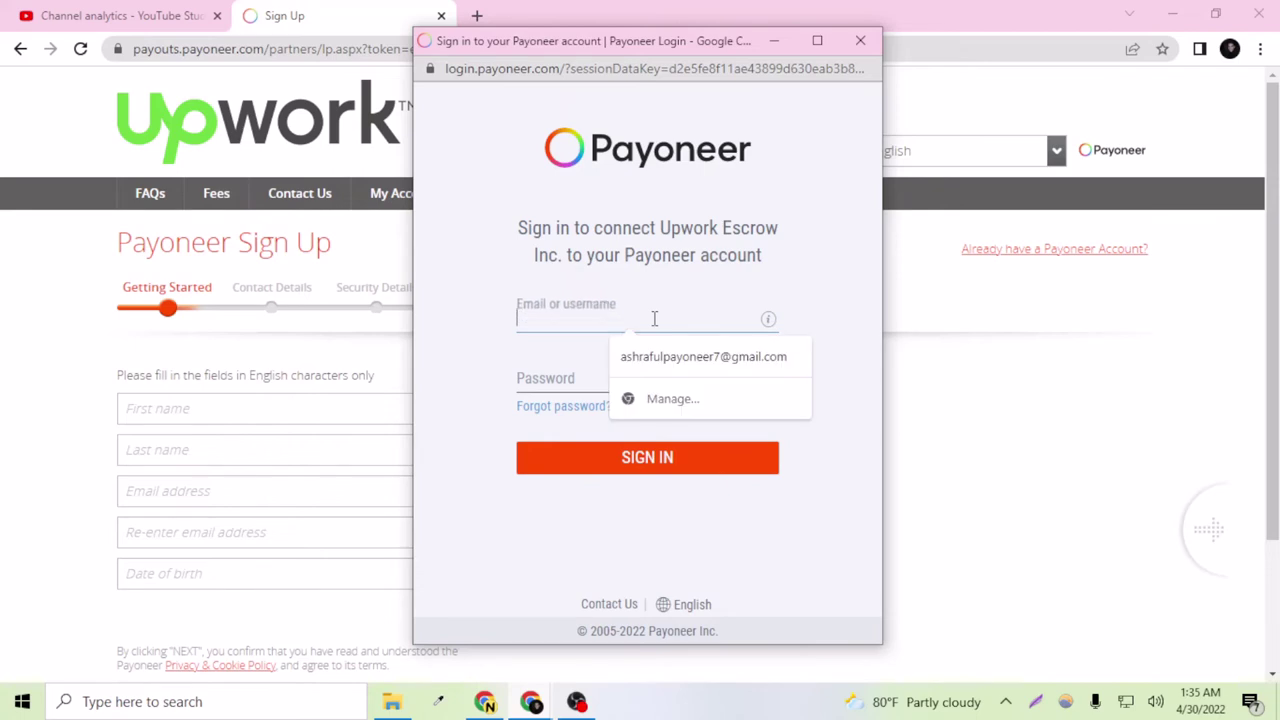
pyautogui.click(475, 352)
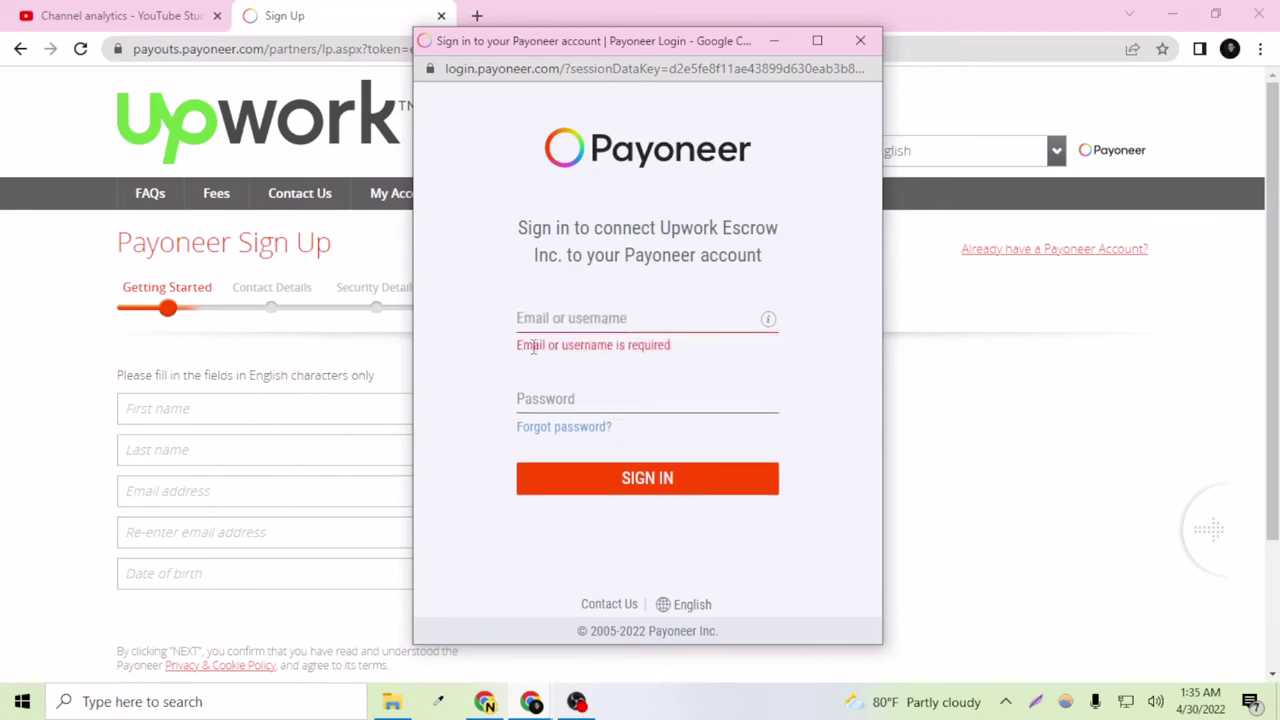
pyautogui.click(603, 318)
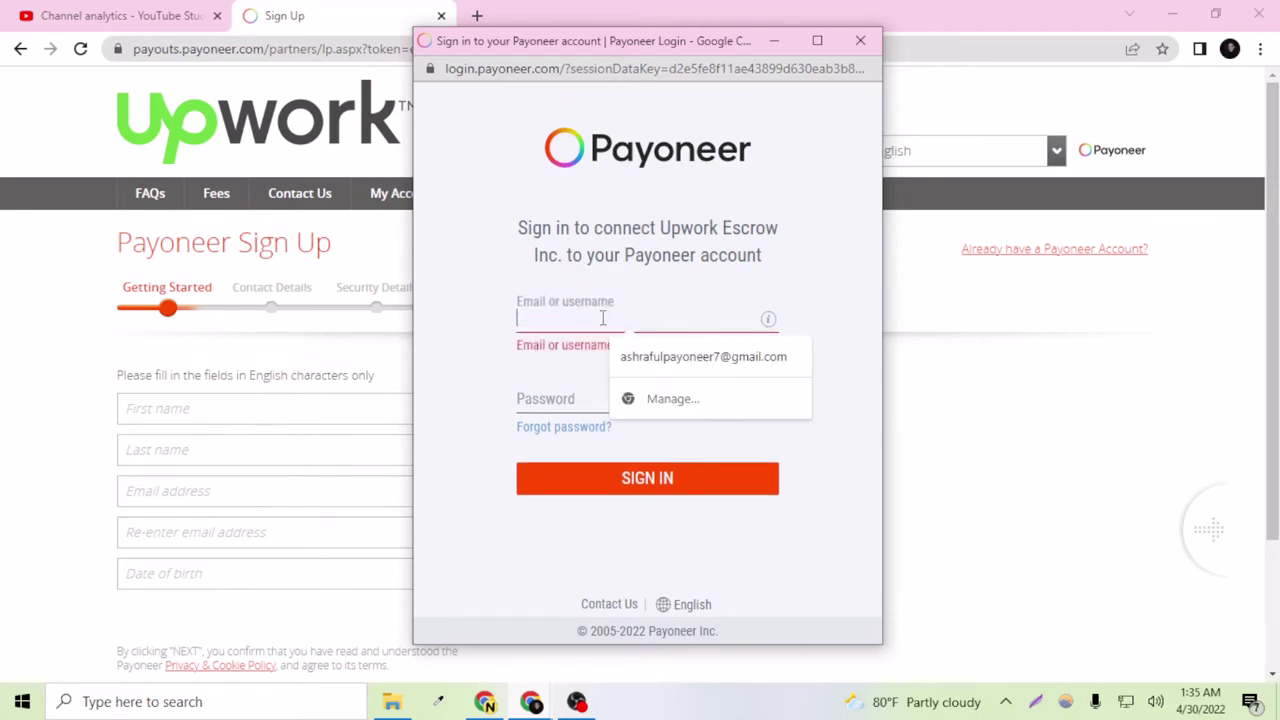
pyautogui.click(660, 356)
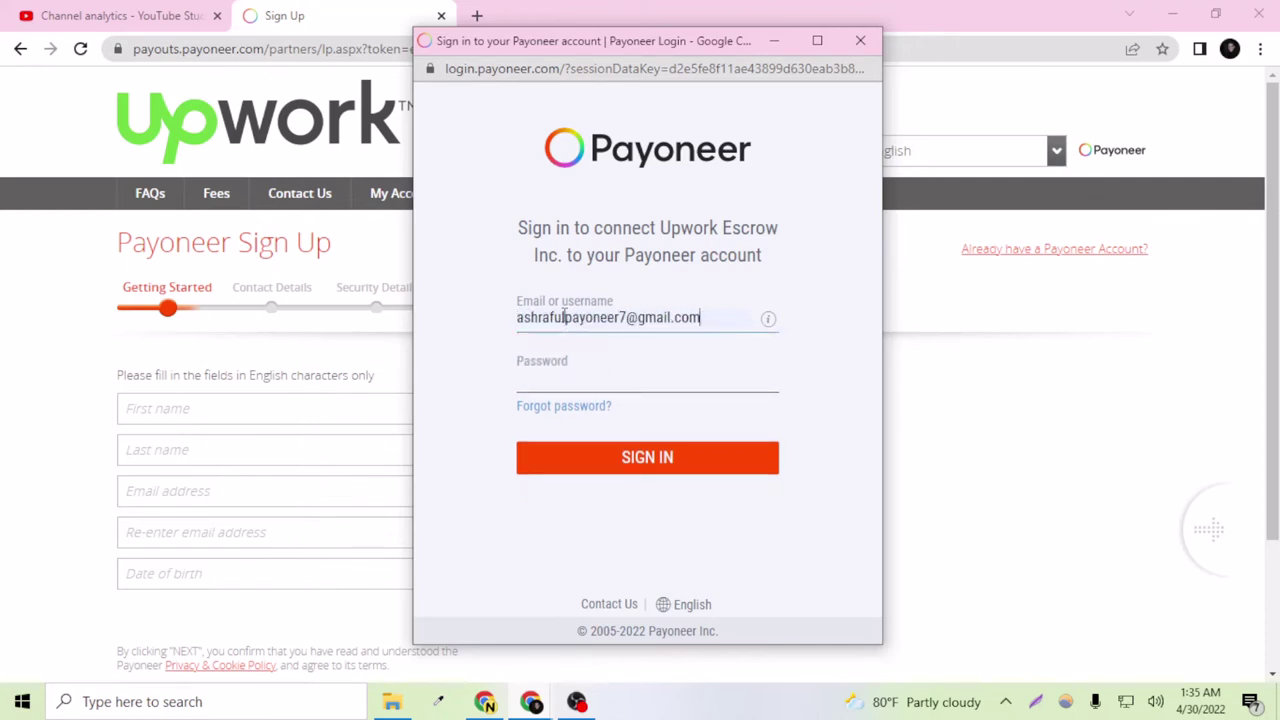
pyautogui.moveTo(564, 316); pyautogui.dragTo(541, 317)
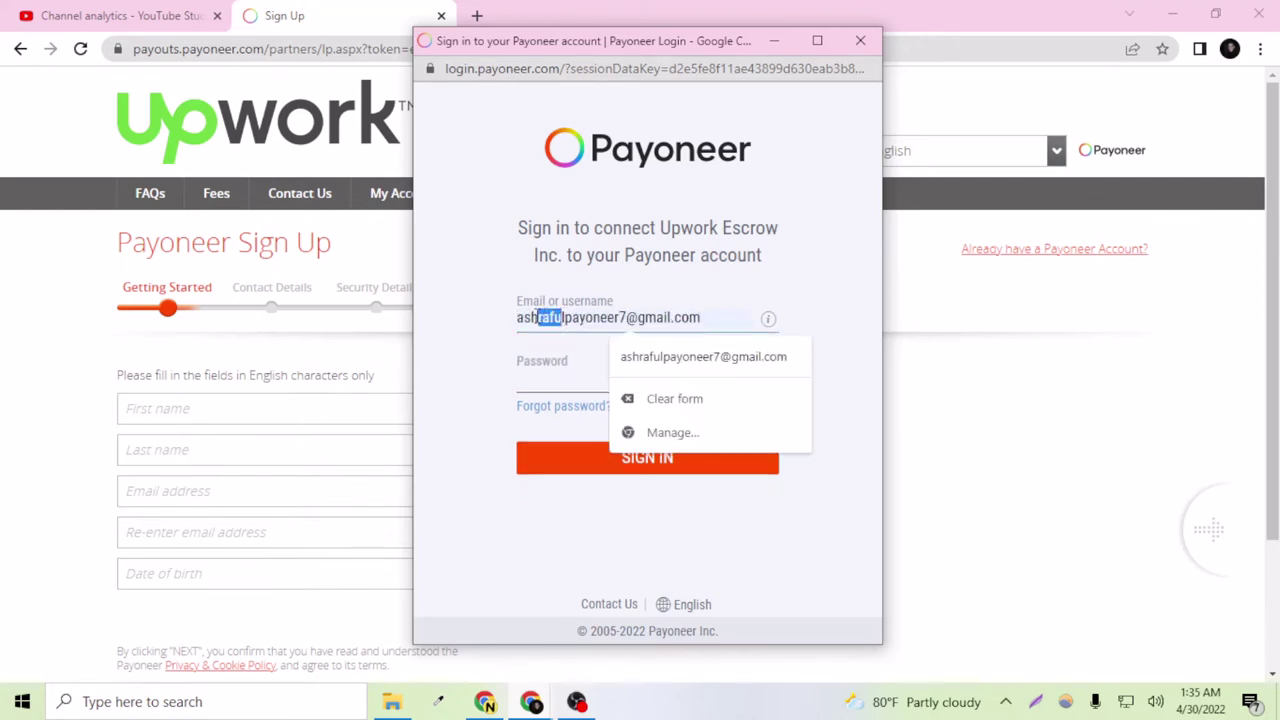
pyautogui.press('BackSpace')
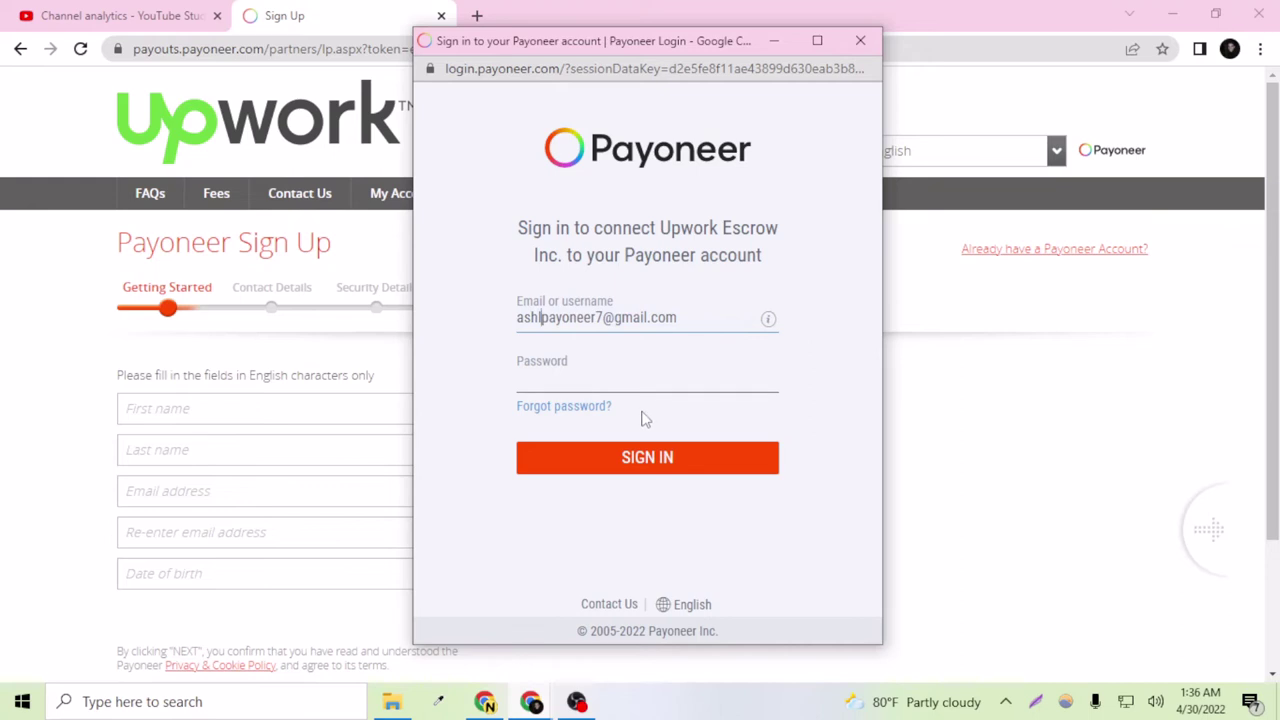
pyautogui.press('BackSpace')
pyautogui.click(592, 380)
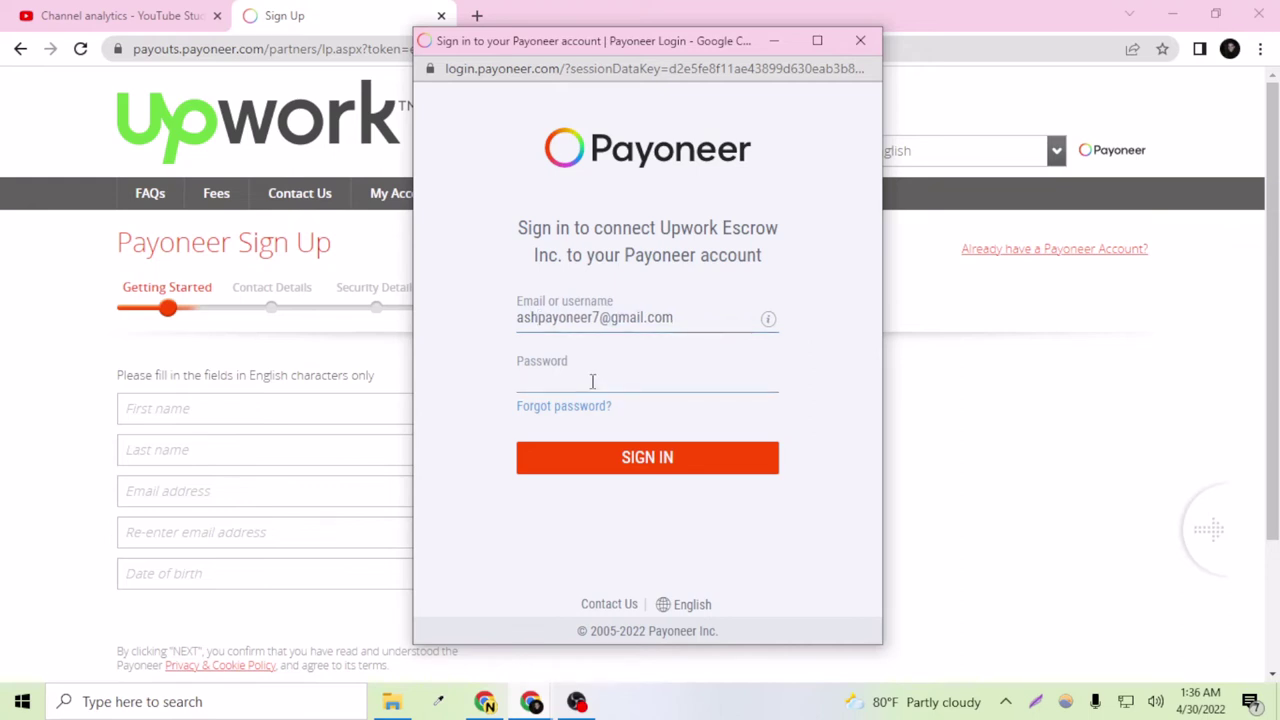
pyautogui.write('**')
pyautogui.click(588, 466)
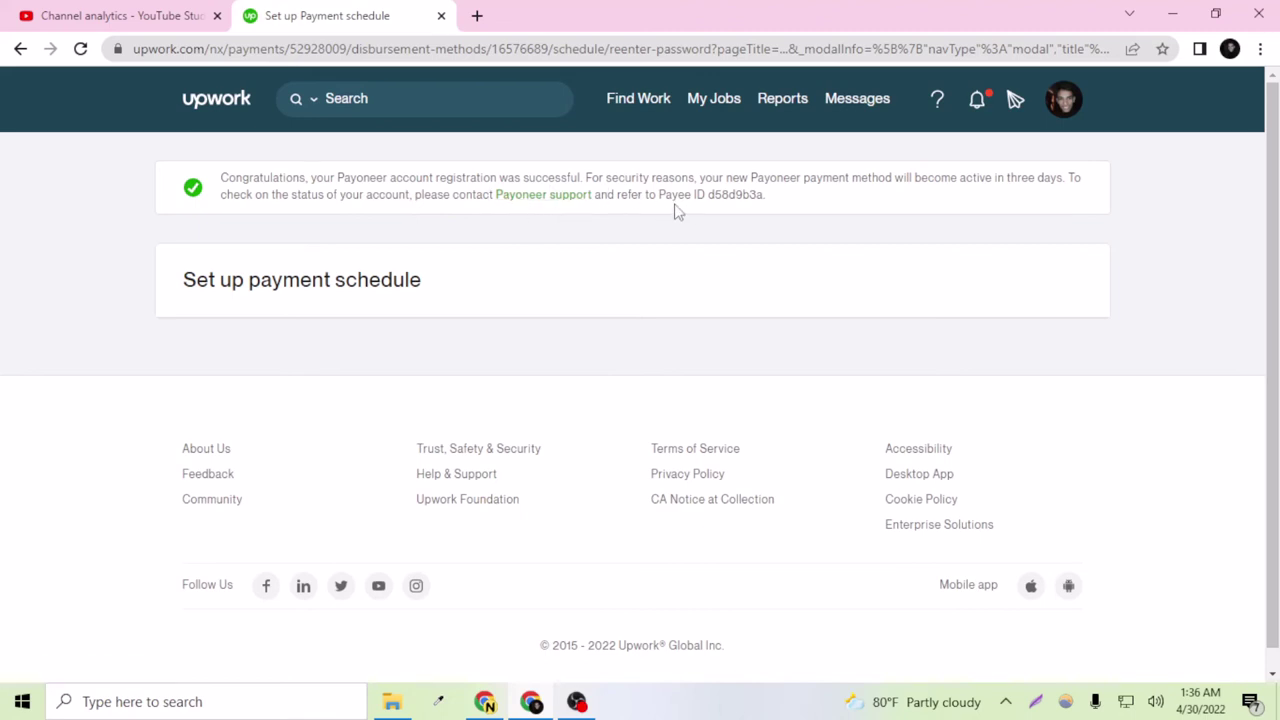
# Highlight the Payee ID on the Payoneer confirmation and scroll the page
pyautogui.doubleClick(727, 196)
pyautogui.click(723, 246)
pyautogui.scroll(-1, 723, 246)
pyautogui.scroll(1, 727, 249)
# Go back several pages to Upwork's Get Paid page with its password prompt
pyautogui.rightClick(58, 182)
pyautogui.click(88, 190)
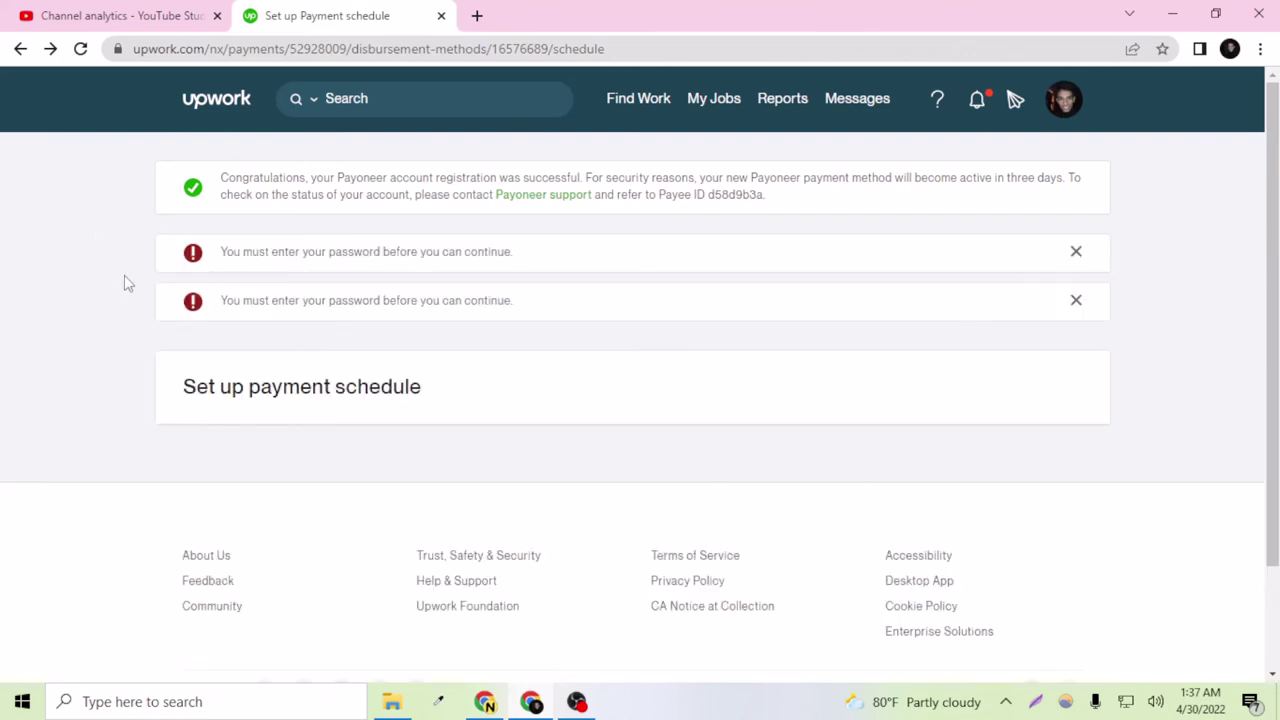
pyautogui.rightClick(116, 258)
pyautogui.click(130, 272)
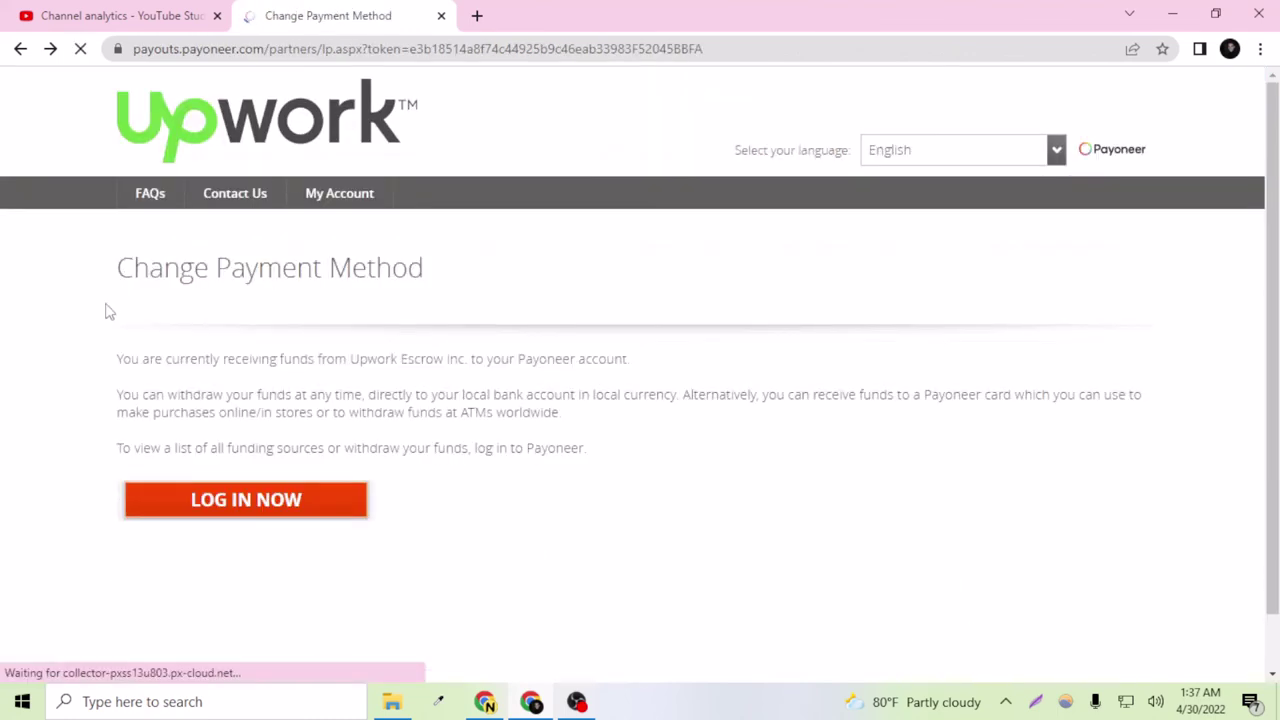
pyautogui.rightClick(72, 292)
pyautogui.click(98, 315)
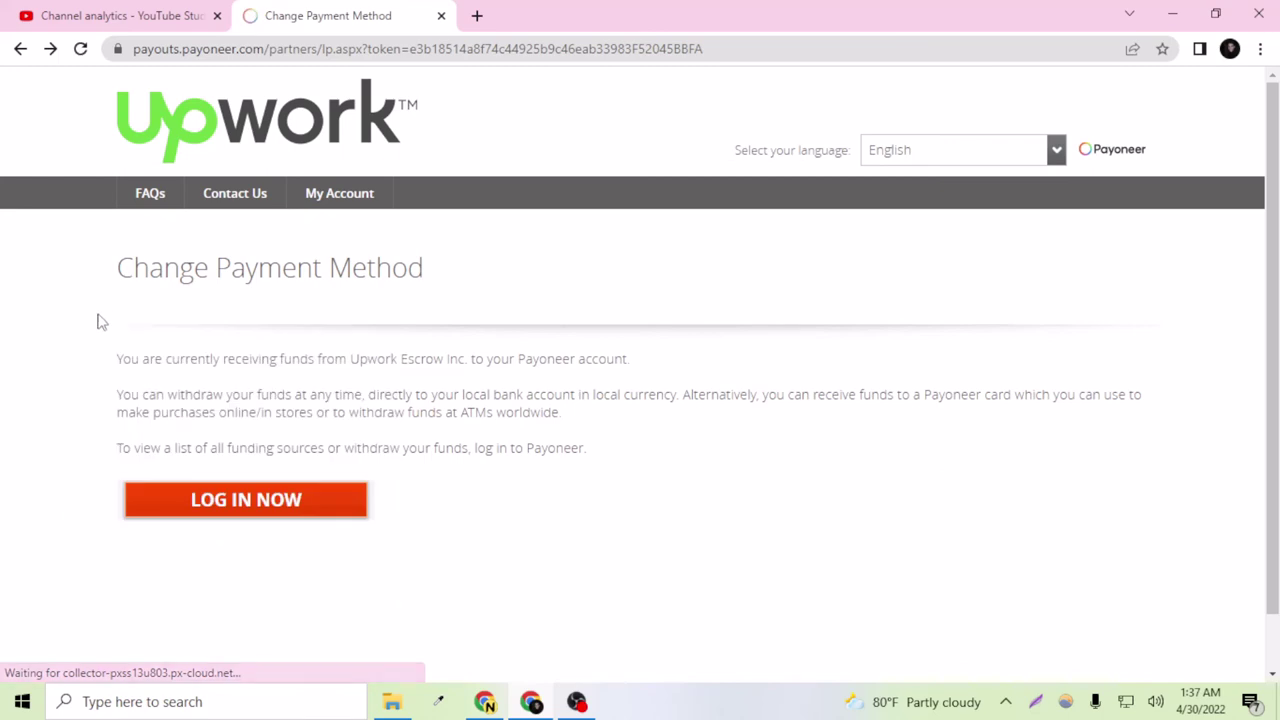
pyautogui.rightClick(58, 272)
pyautogui.click(88, 290)
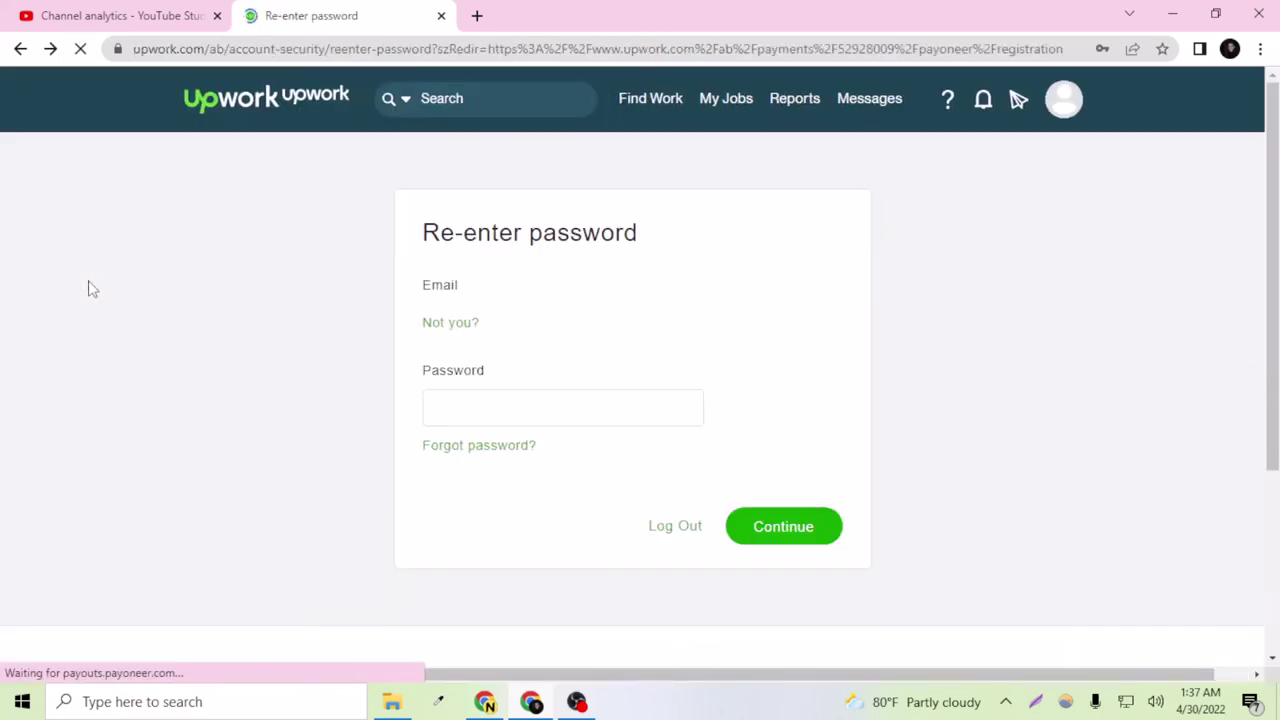
pyautogui.rightClick(90, 286)
pyautogui.click(113, 298)
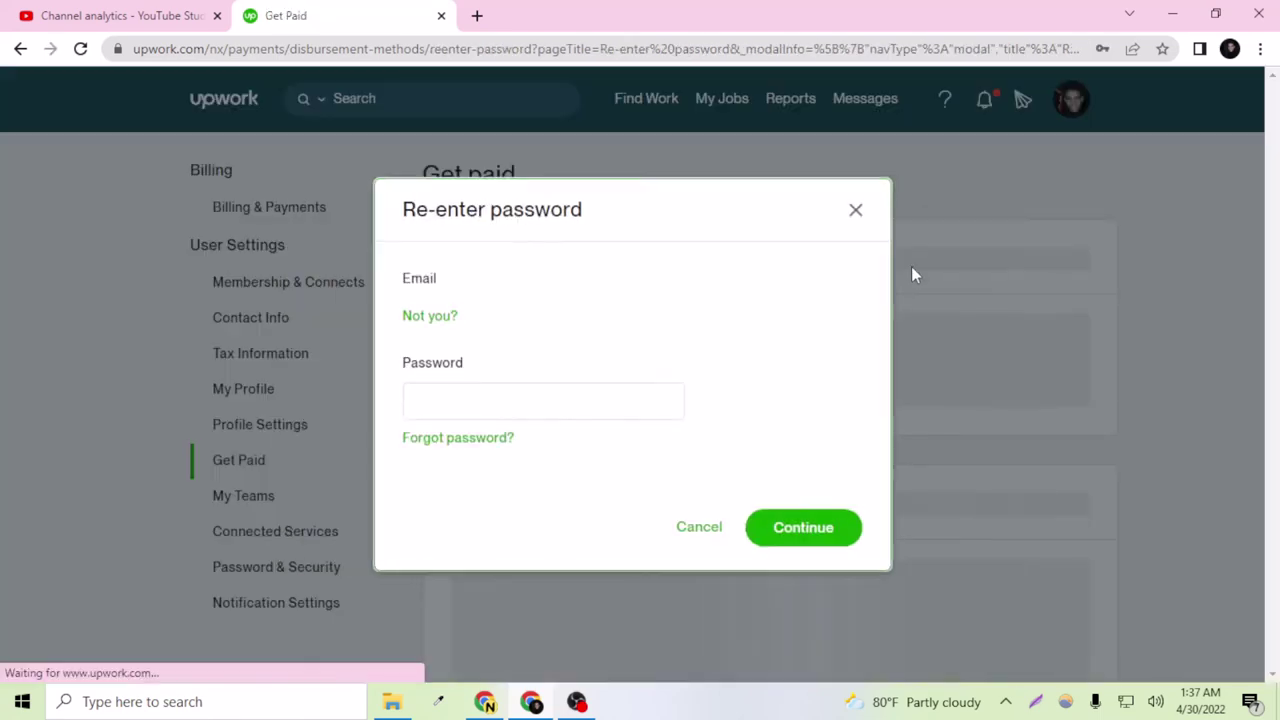
# Dismiss the prompt, reload Get Paid, and confirm the password to show the inactive Payoneer schedule
pyautogui.click(855, 212)
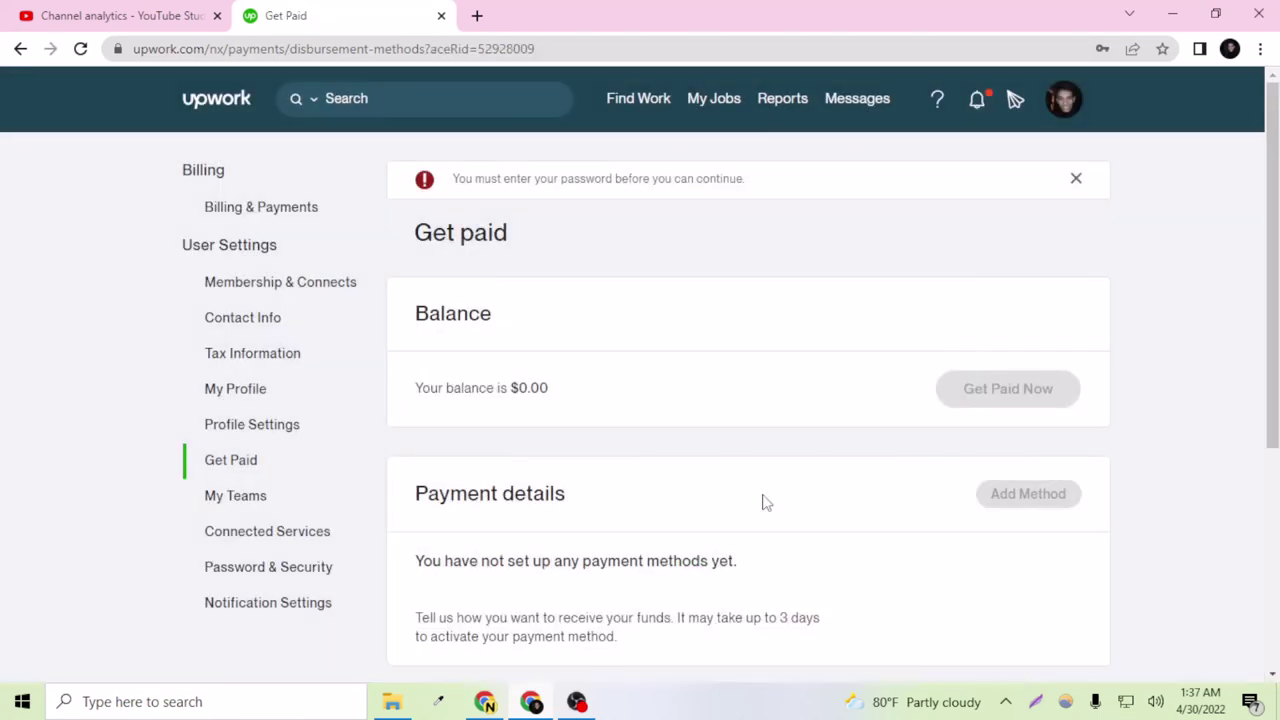
pyautogui.scroll(-2, 762, 502)
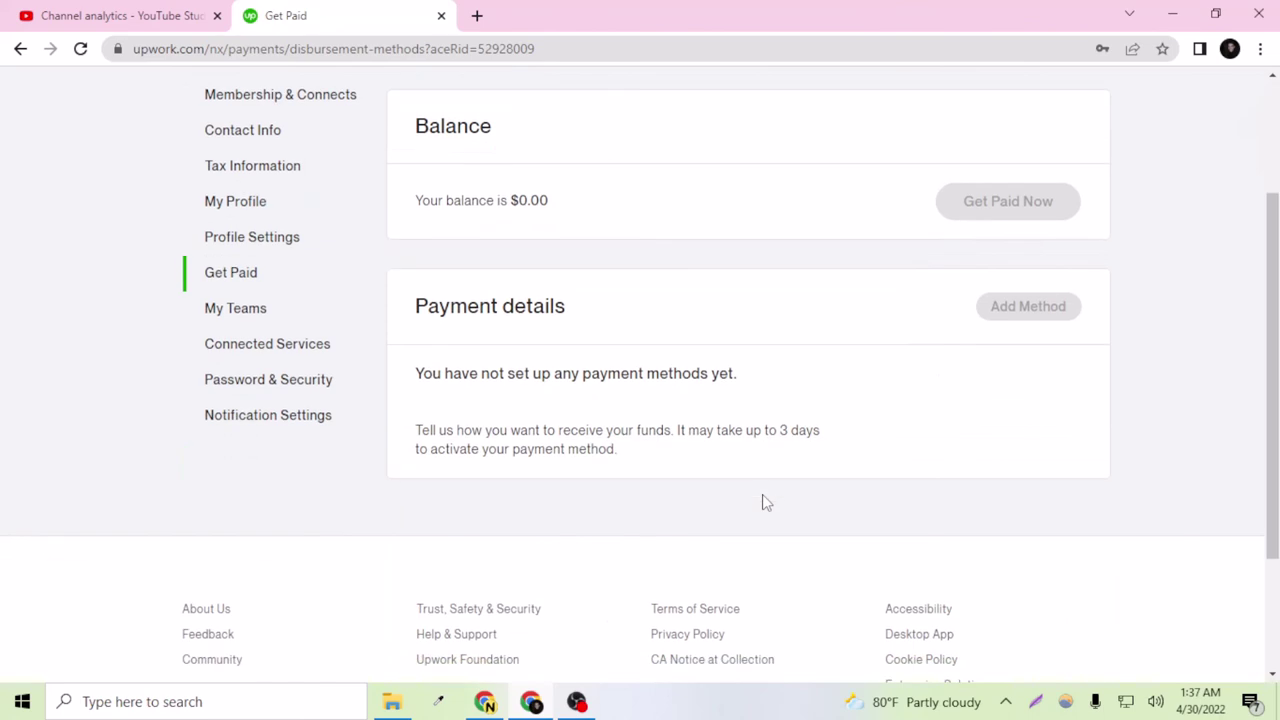
pyautogui.click(81, 49)
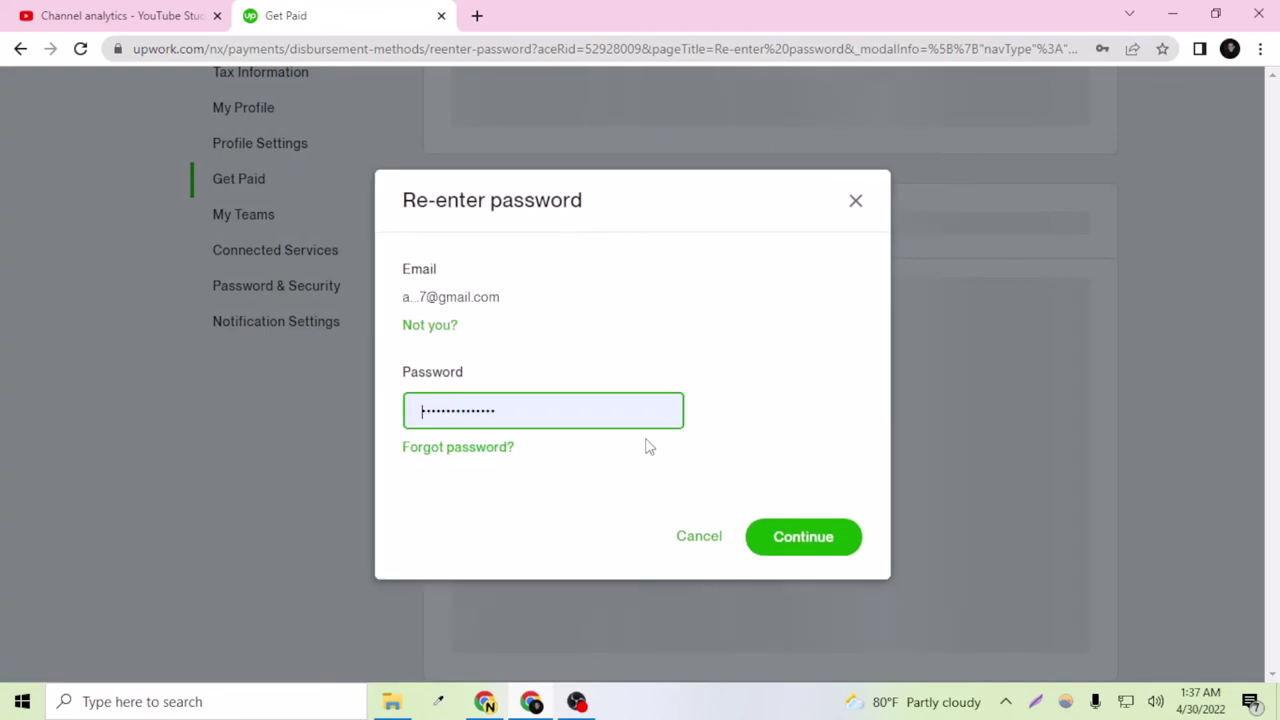
pyautogui.click(786, 535)
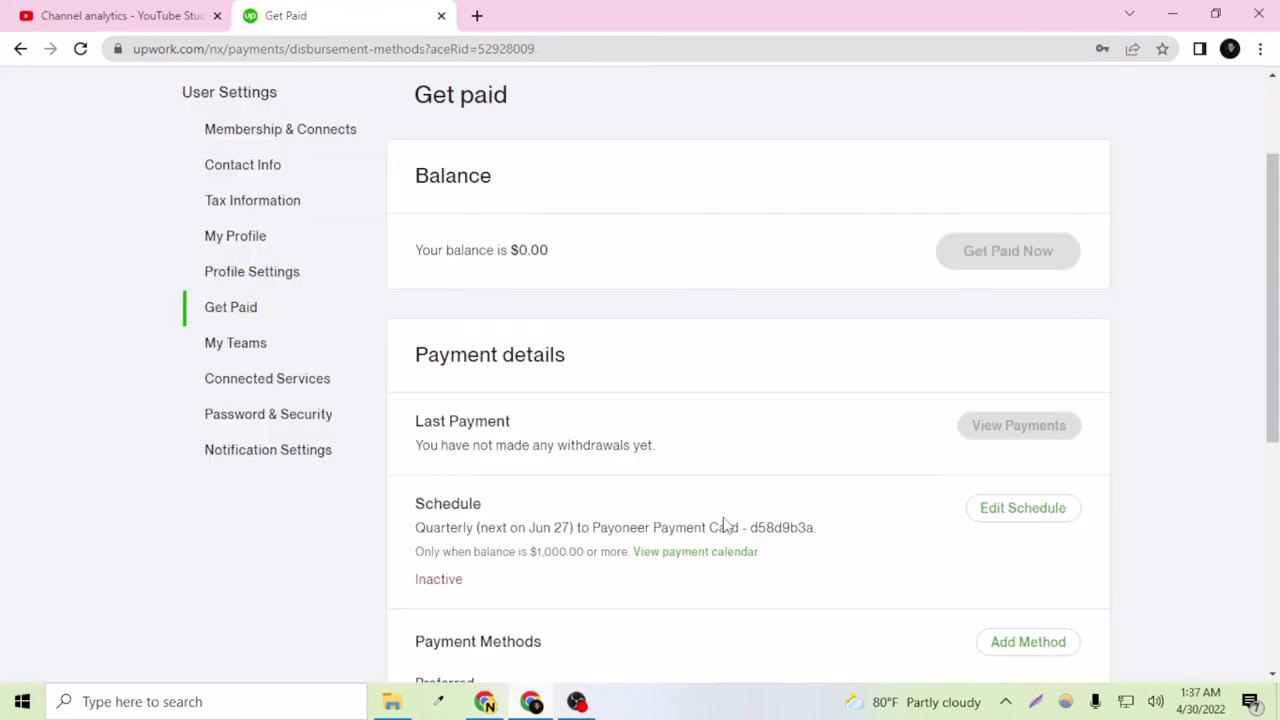
pyautogui.scroll(-2, 726, 525)
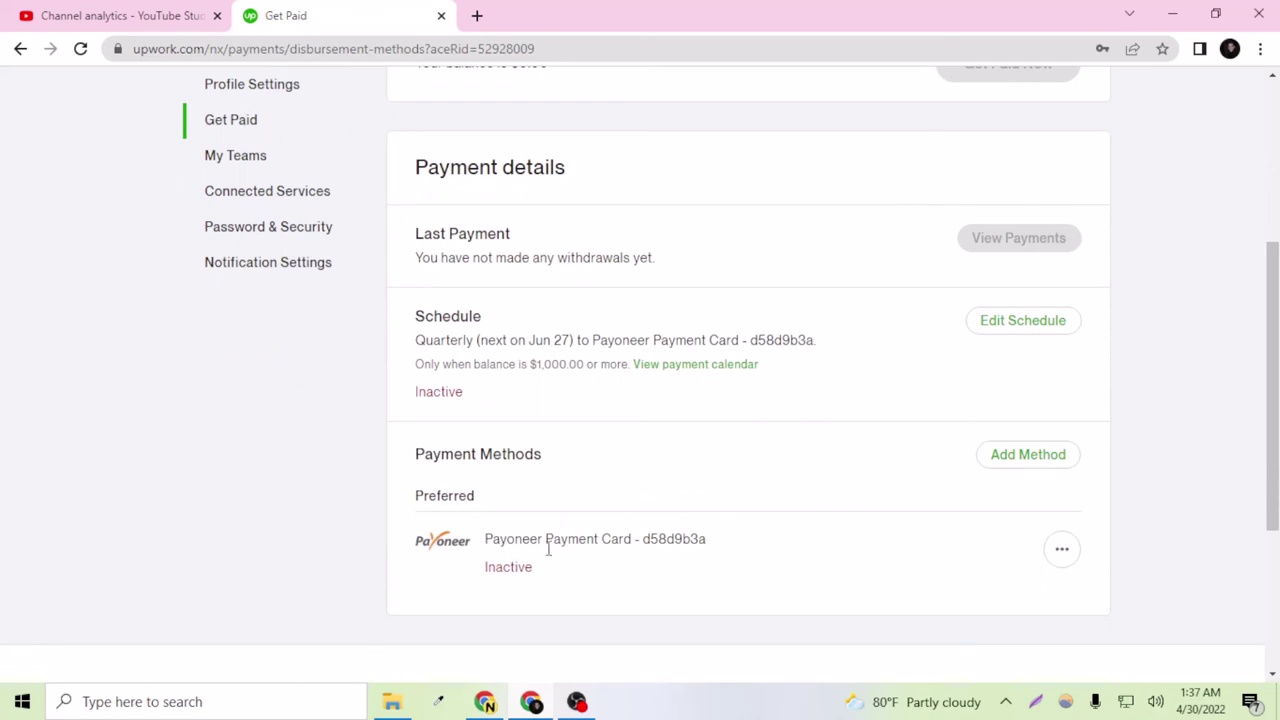
pyautogui.scroll(-2, 520, 570)
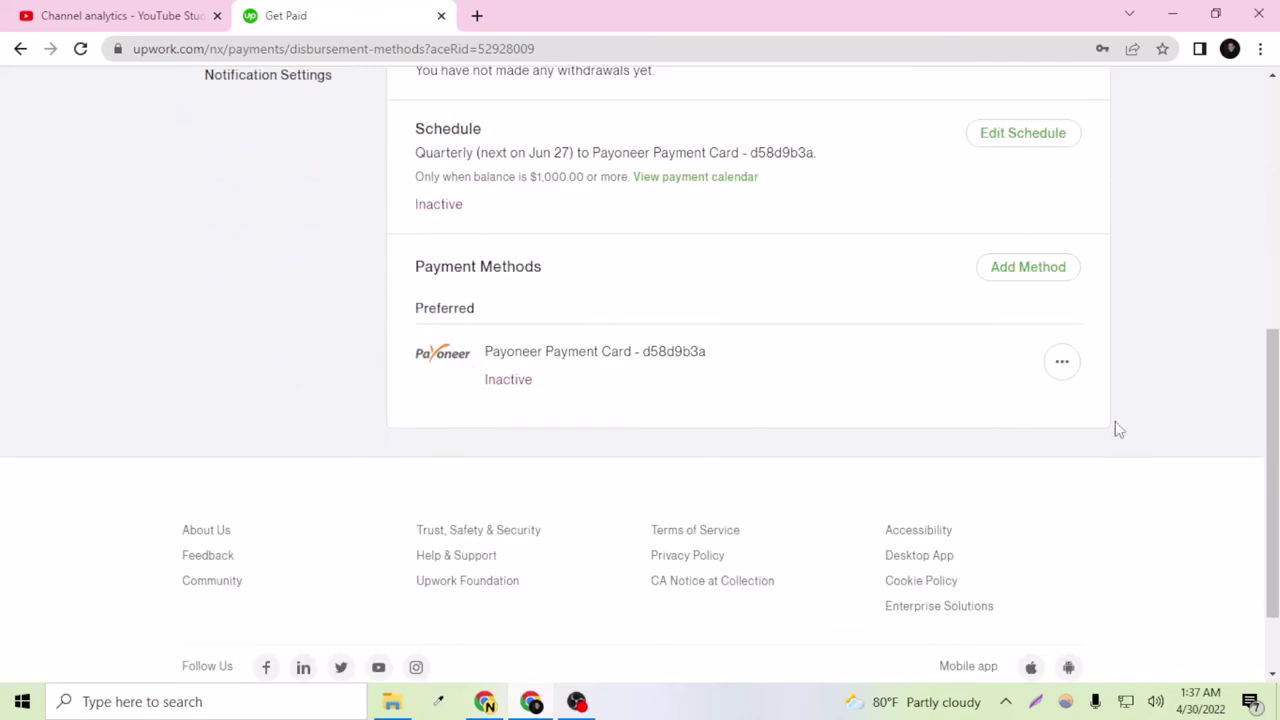
pyautogui.click(1050, 375)
pyautogui.click(775, 460)
pyautogui.scroll(1, 517, 397)
pyautogui.scroll(3, 511, 423)
pyautogui.scroll(2, 477, 420)
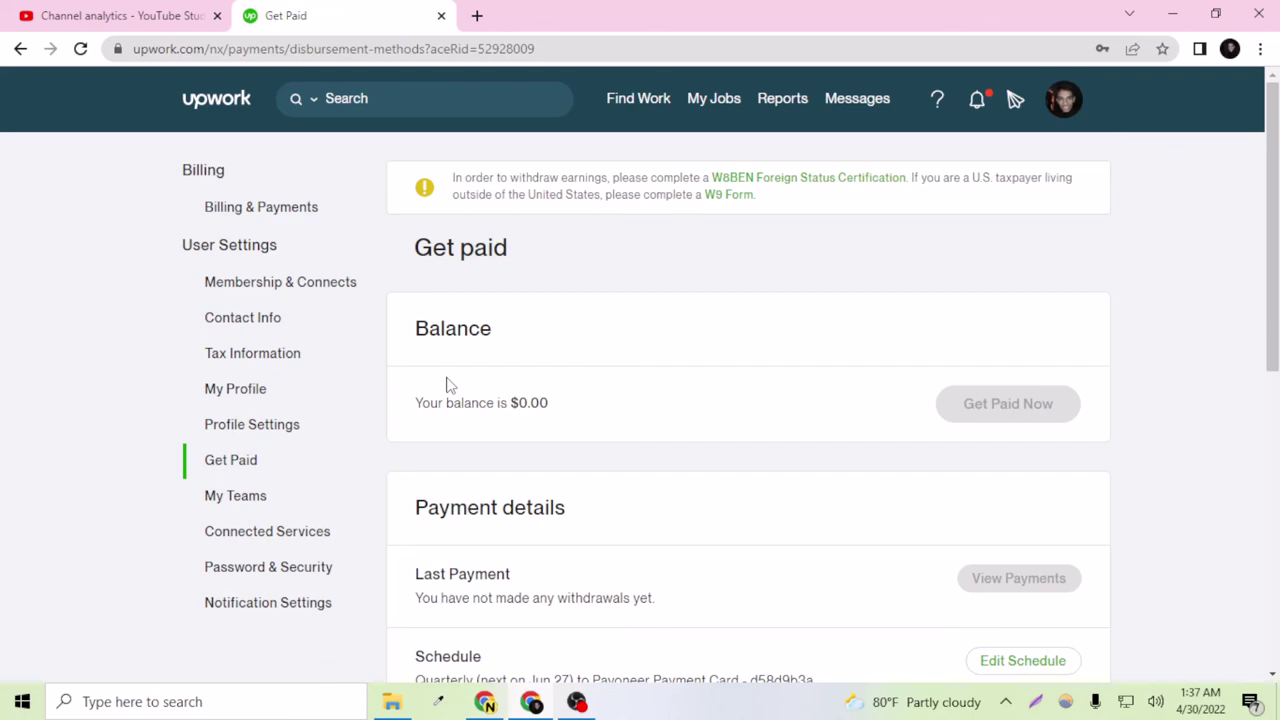
pyautogui.scroll(-5, 447, 385)
pyautogui.scroll(5, 447, 385)
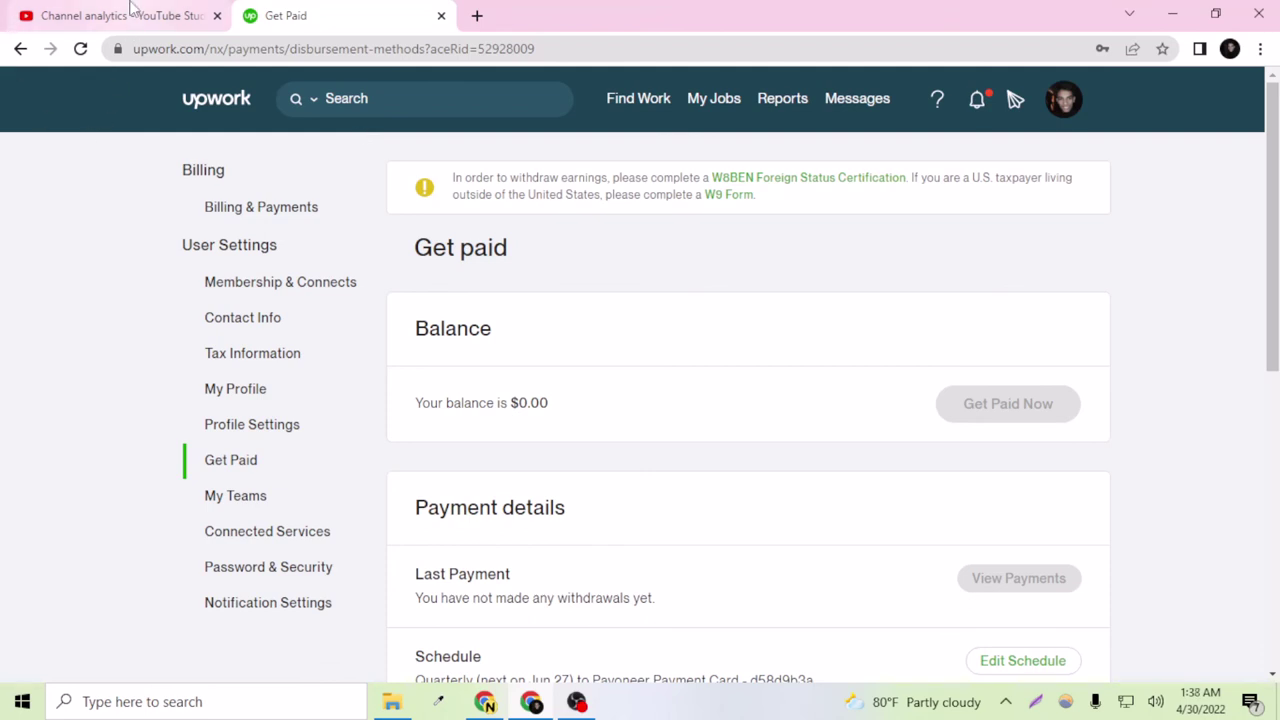
pyautogui.click(478, 16)
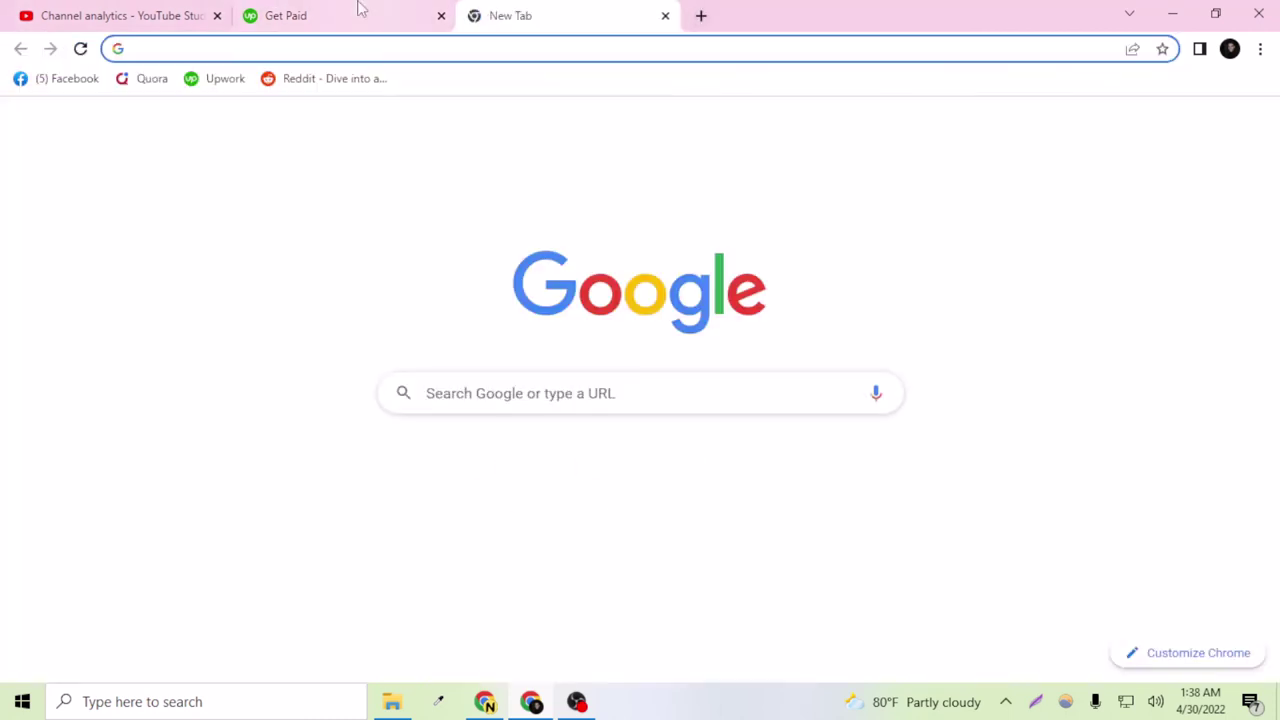
pyautogui.click(665, 15)
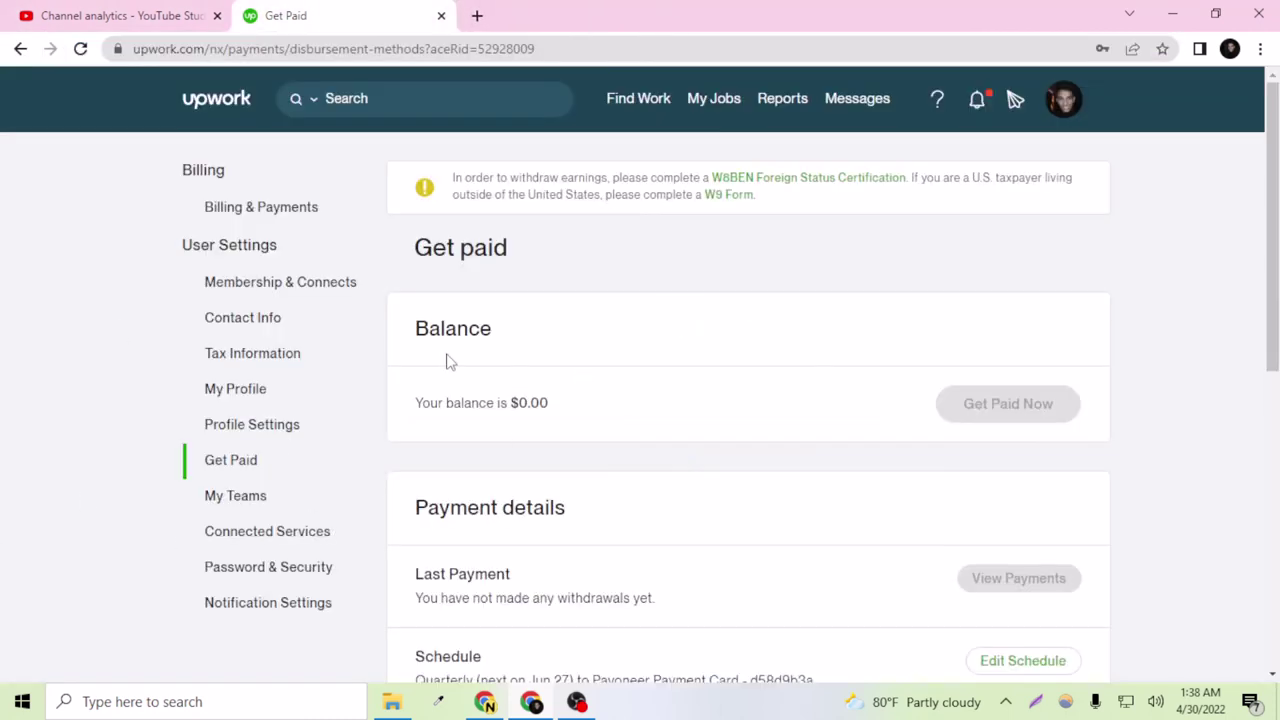